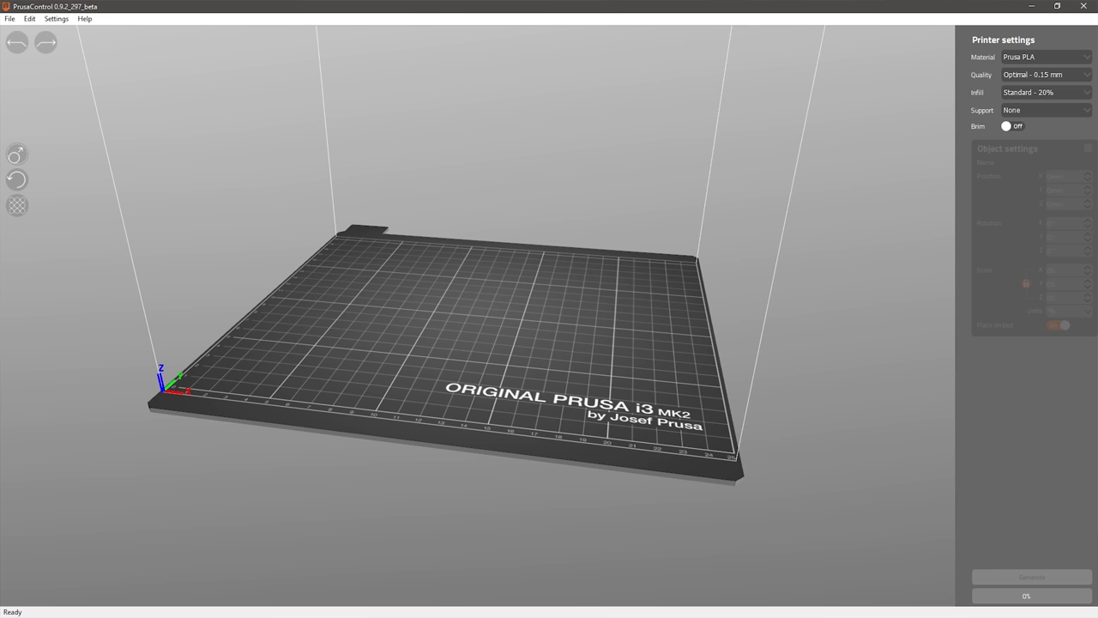
Keep Prusa PLA, Optimal - 0.15 mm quality, Standard 20% infill and no support
drag(721, 419, 702, 333)
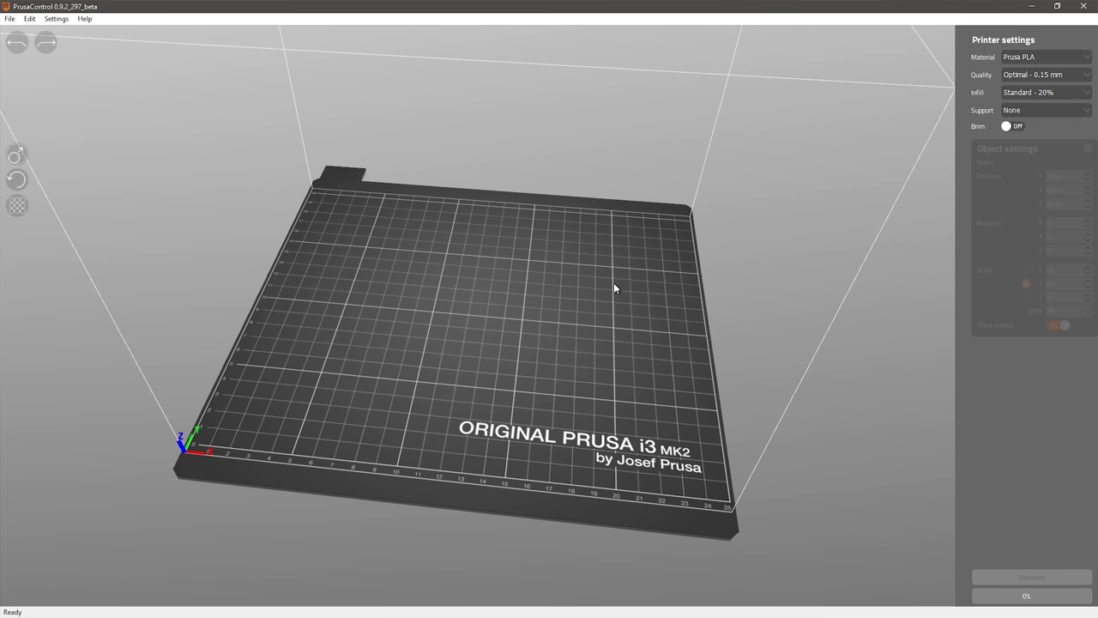
drag(610, 280, 561, 296)
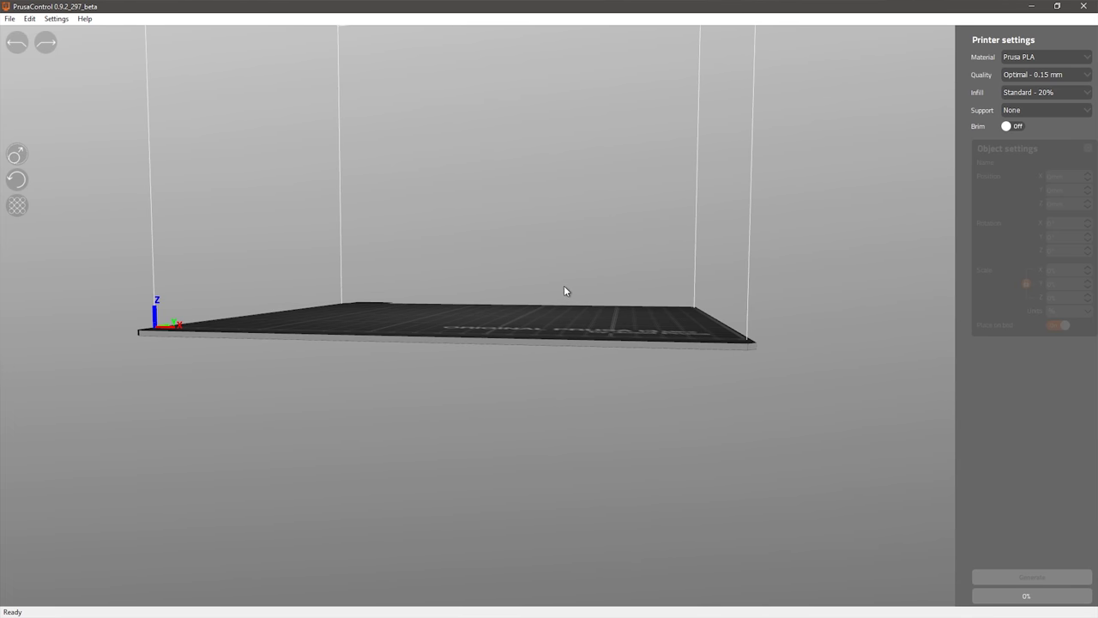
drag(574, 284, 551, 278)
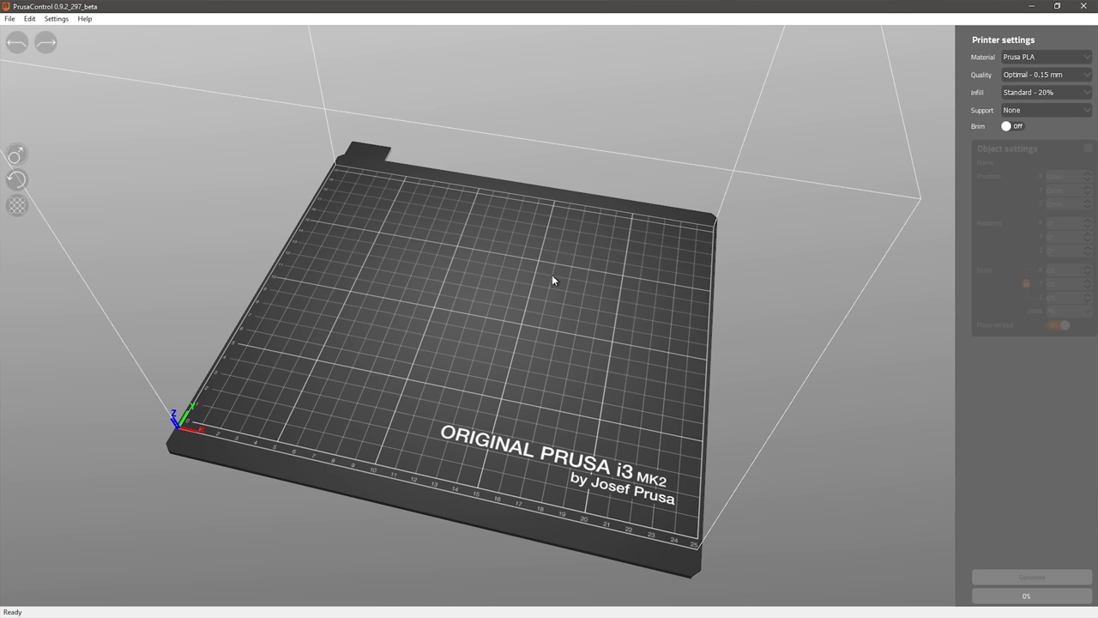
click(1026, 60)
click(1044, 56)
click(1044, 75)
click(986, 115)
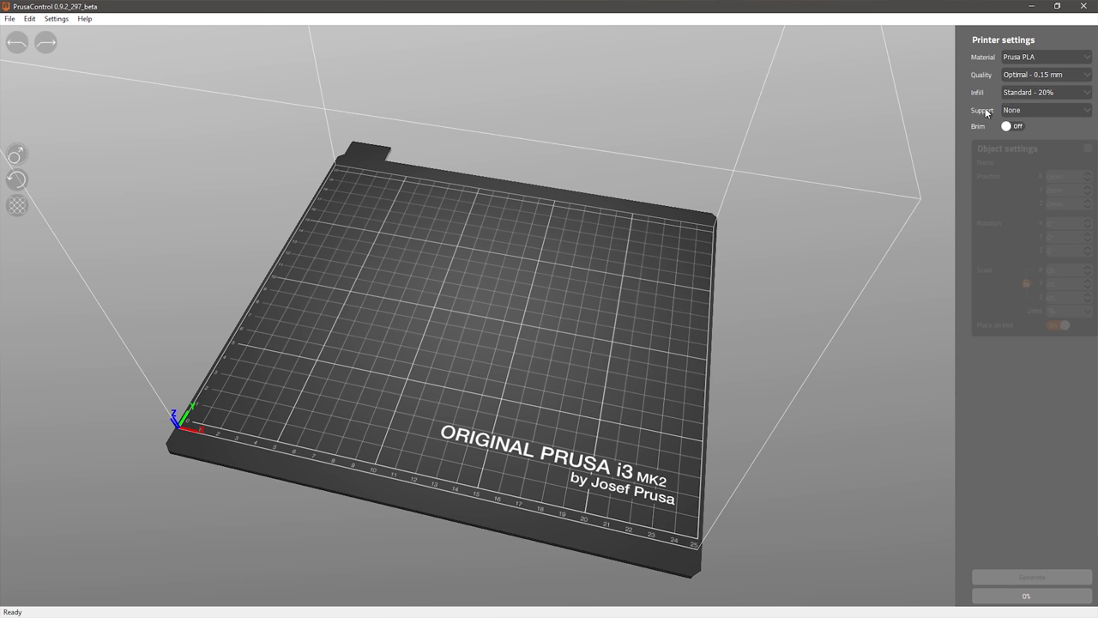
click(1026, 95)
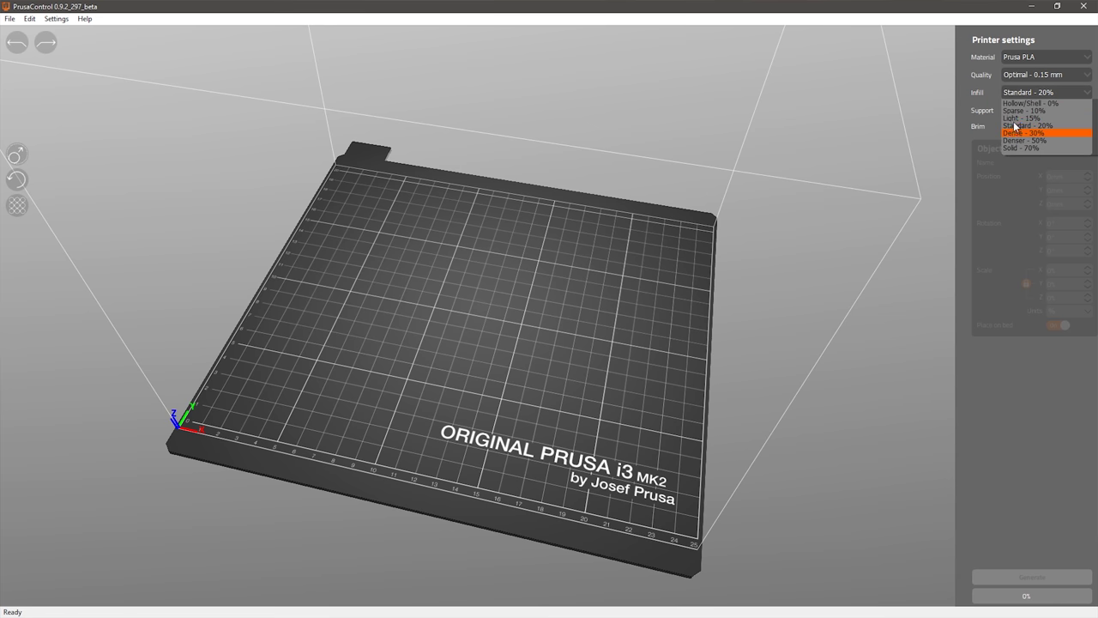
click(986, 110)
click(1025, 109)
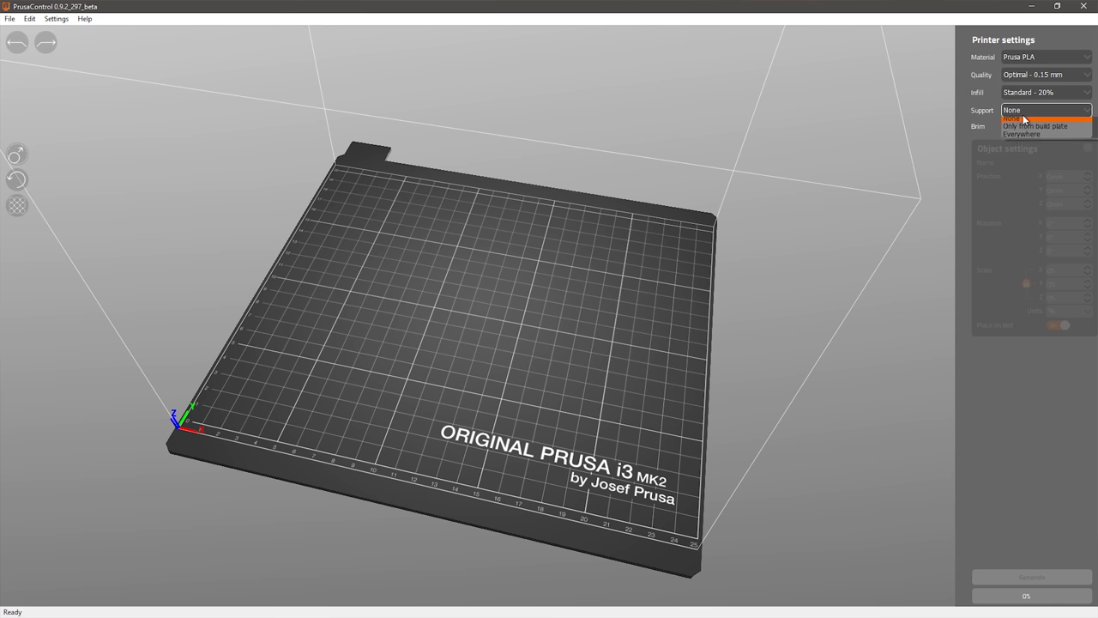
click(1021, 163)
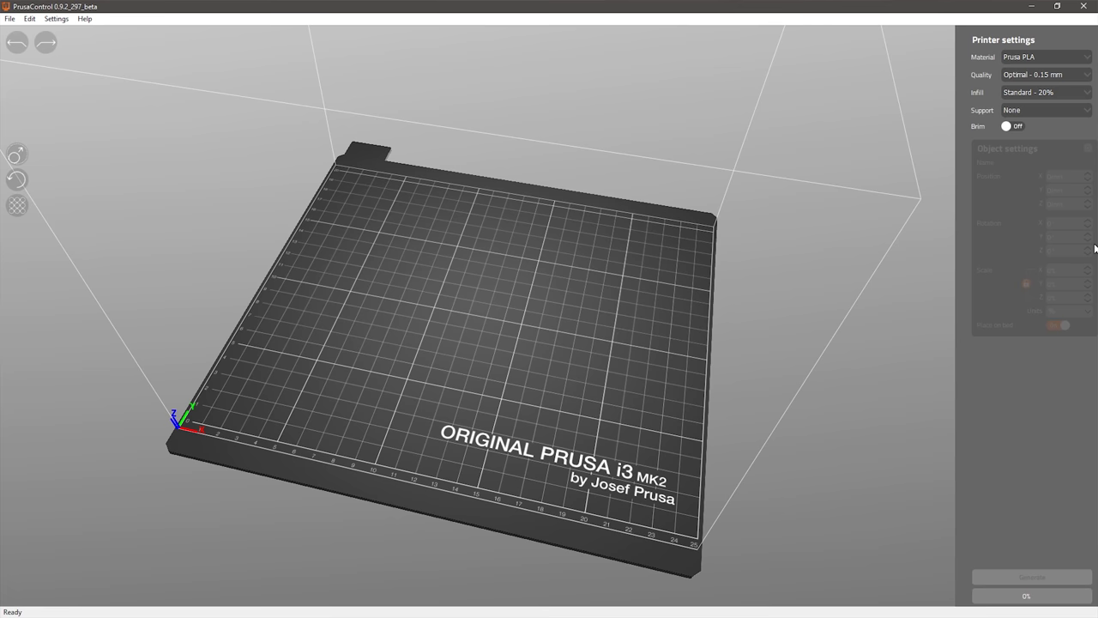
Load treefrog_45_cut.stl onto the bed, orbit around it, and select the frog
drag(1095, 249, 638, 246)
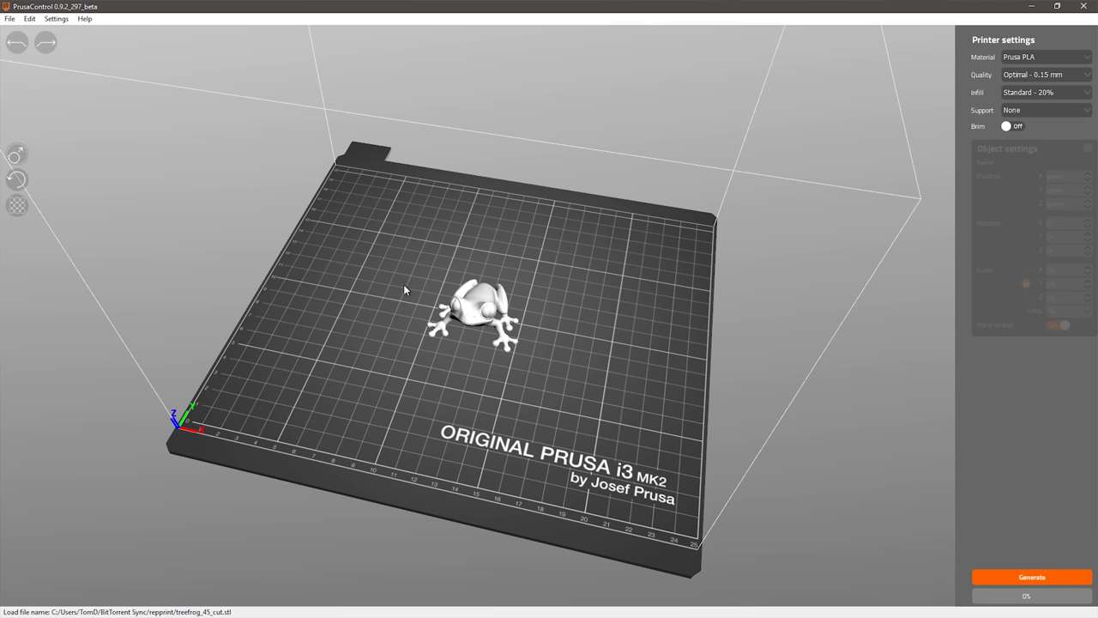
drag(412, 304, 470, 311)
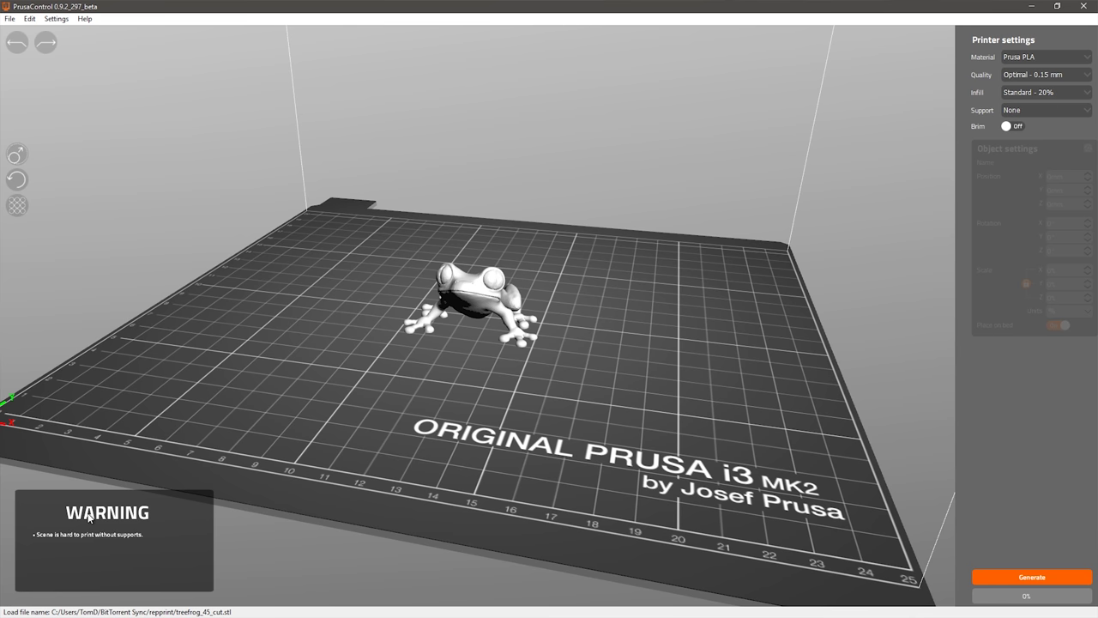
drag(359, 305, 401, 290)
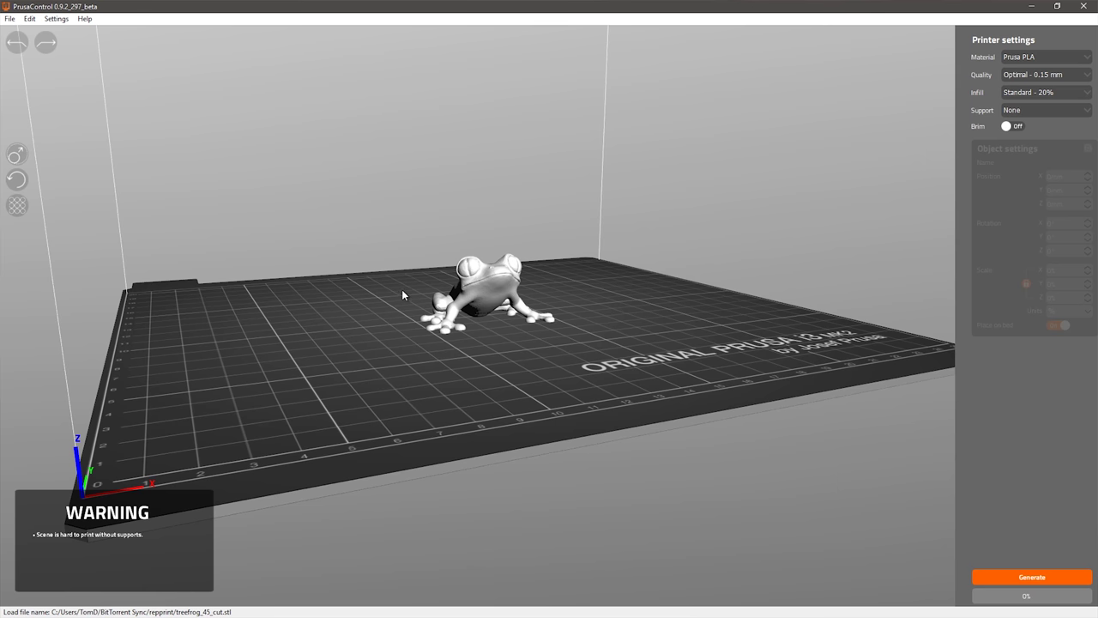
drag(461, 349, 464, 298)
scroll(464, 298, up, 6)
click(296, 177)
drag(172, 429, 555, 352)
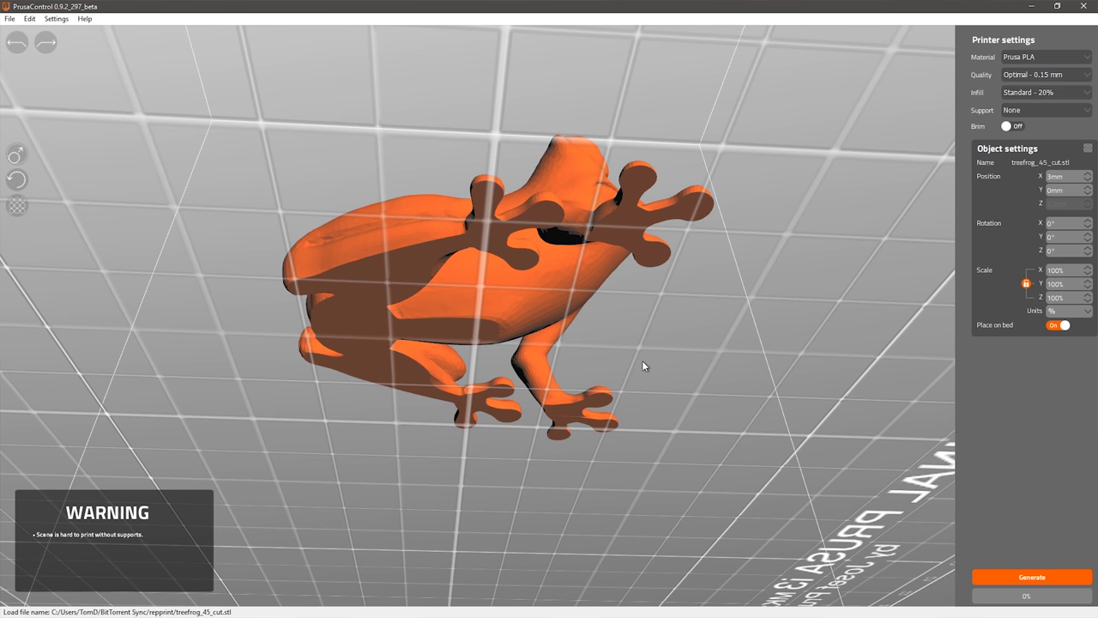
drag(849, 321, 680, 377)
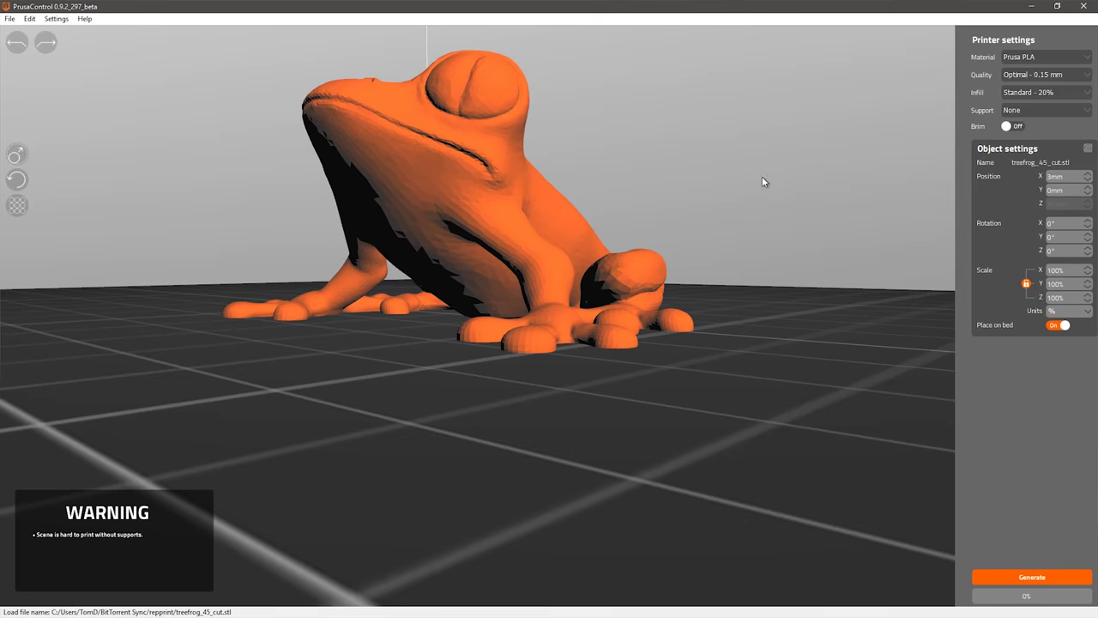
drag(760, 180, 517, 358)
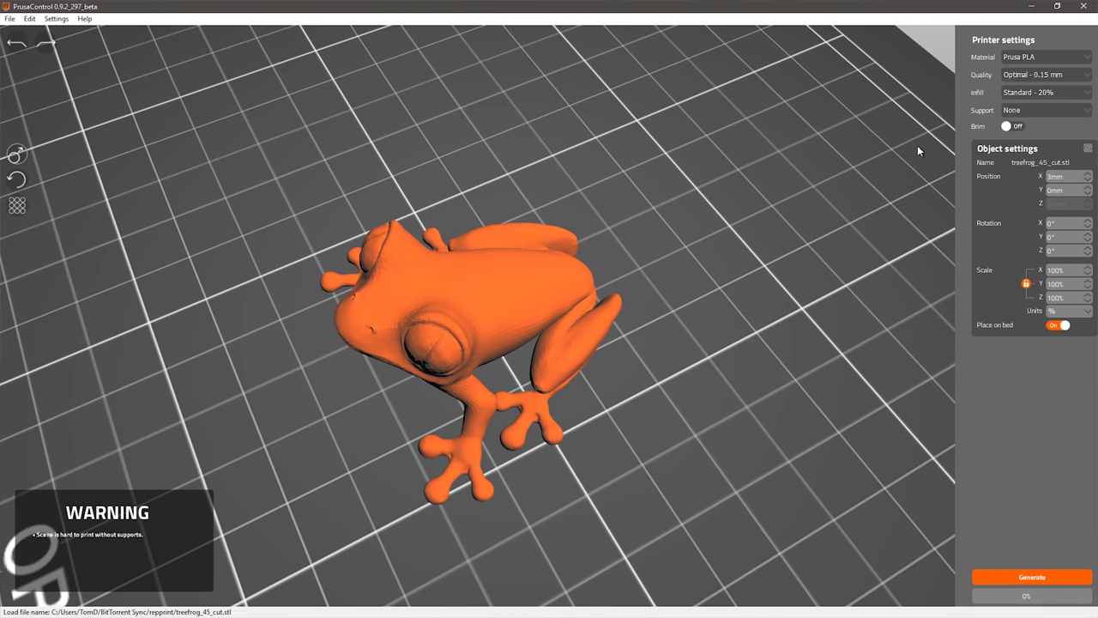
Switch support to Everywhere, view the frog from the front, then set support back to None
click(1060, 111)
click(1036, 126)
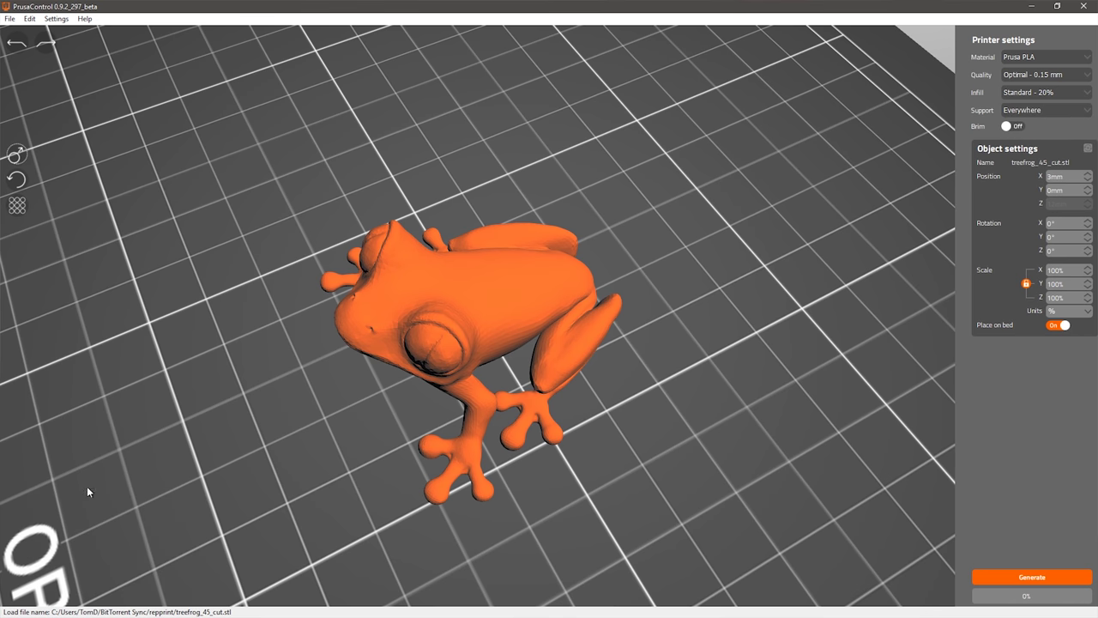
drag(323, 480, 279, 367)
click(1025, 111)
click(1024, 121)
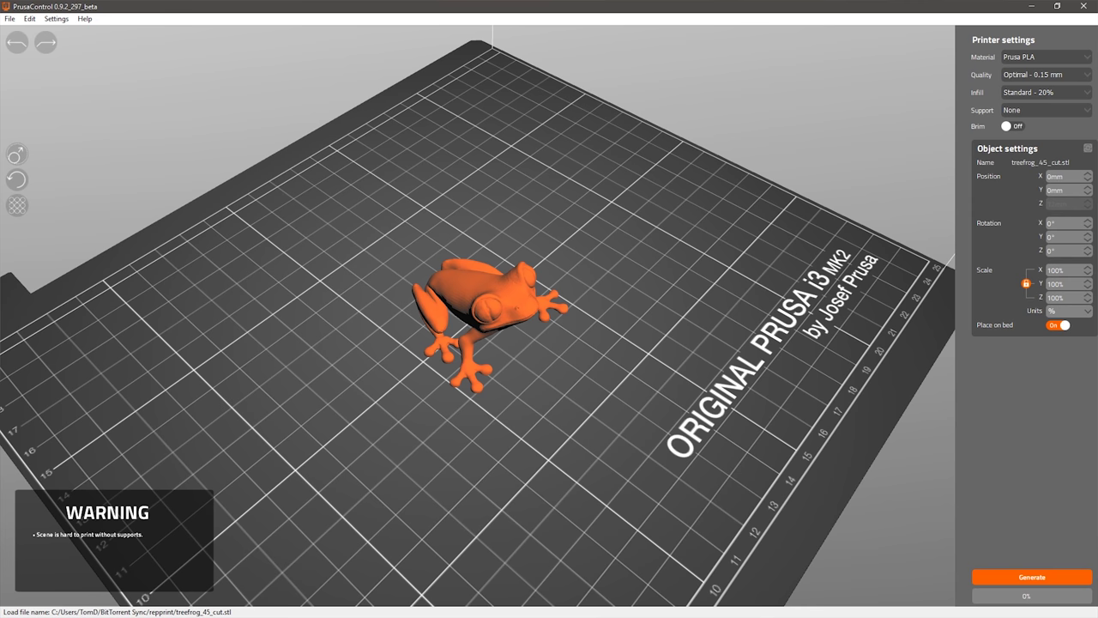
Enlarge the frog to 184% scale with the resize handles
click(17, 154)
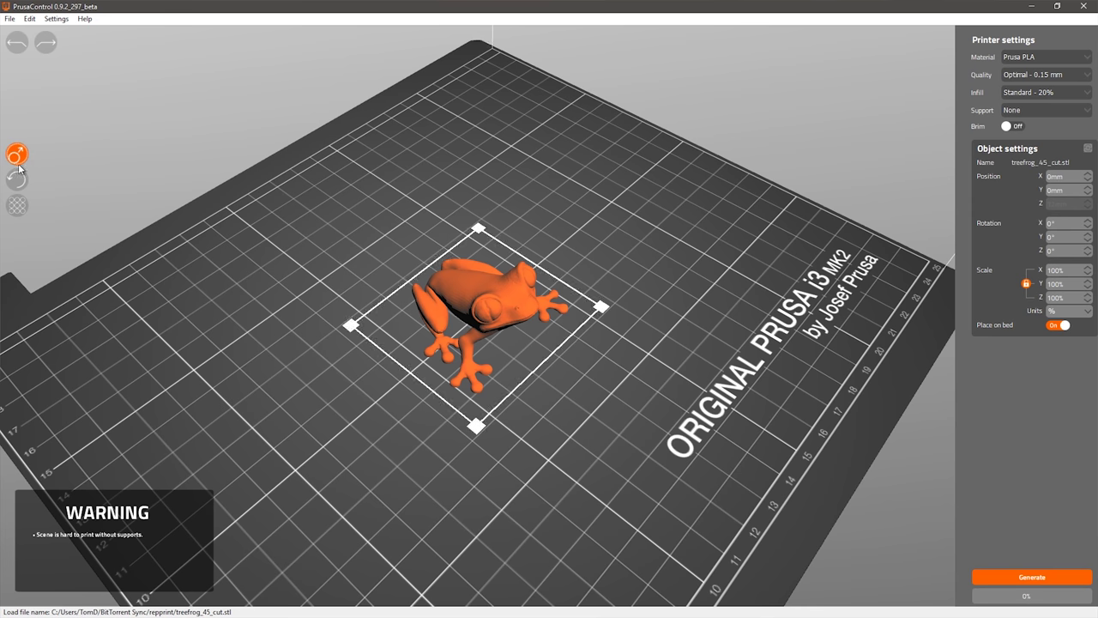
drag(363, 320, 269, 319)
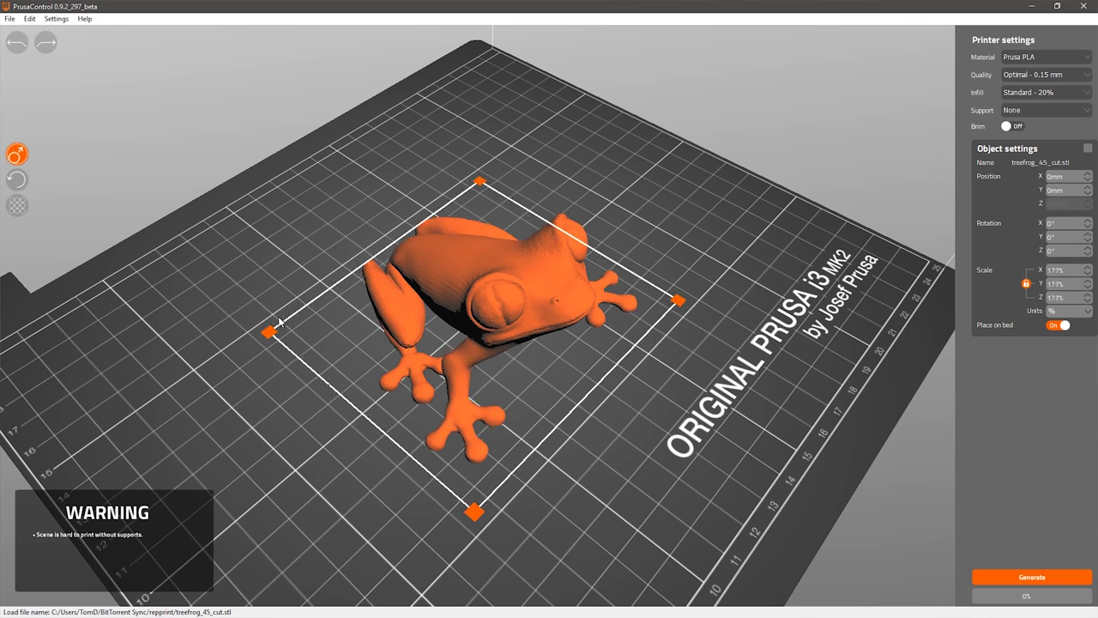
click(240, 271)
click(459, 330)
Rotate the frog 90° about X so it stands upright on its hind legs
click(16, 178)
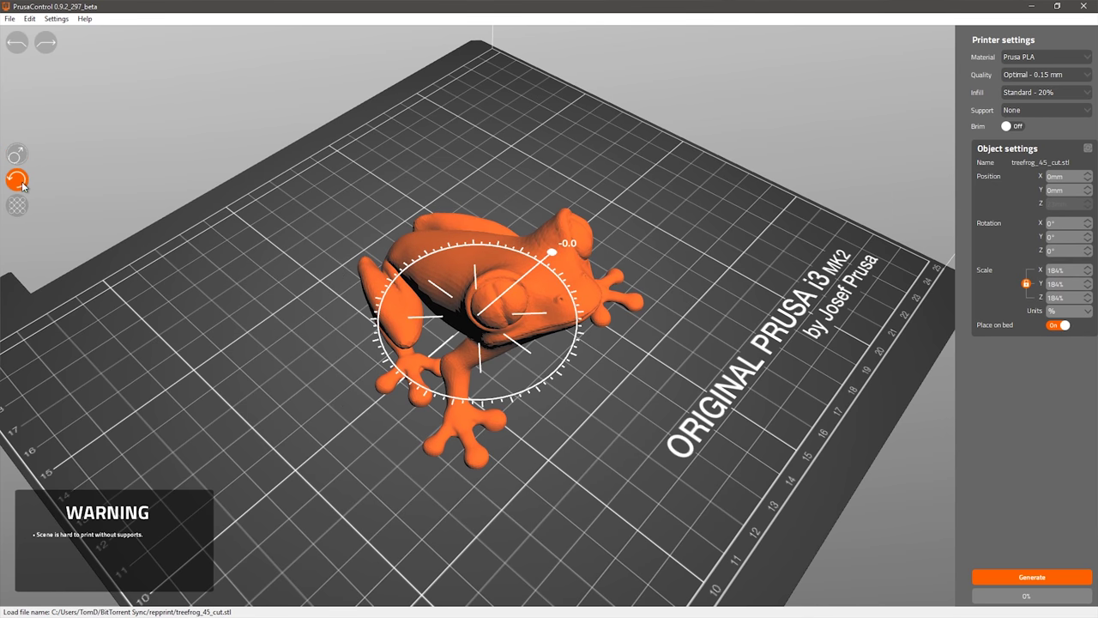
drag(551, 251, 528, 290)
click(626, 384)
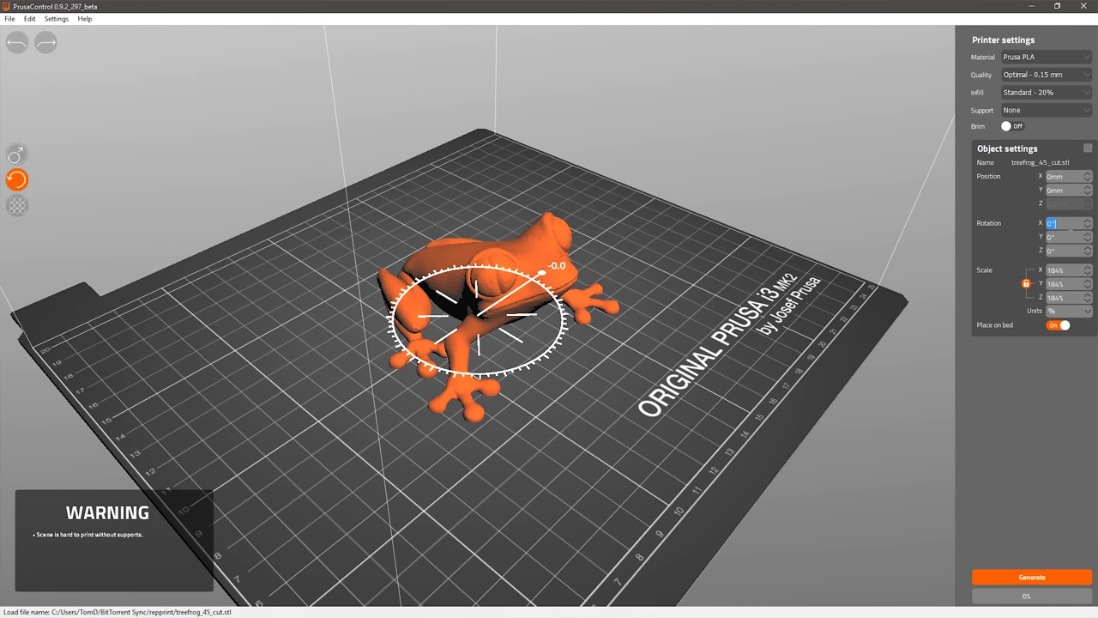
text(9)
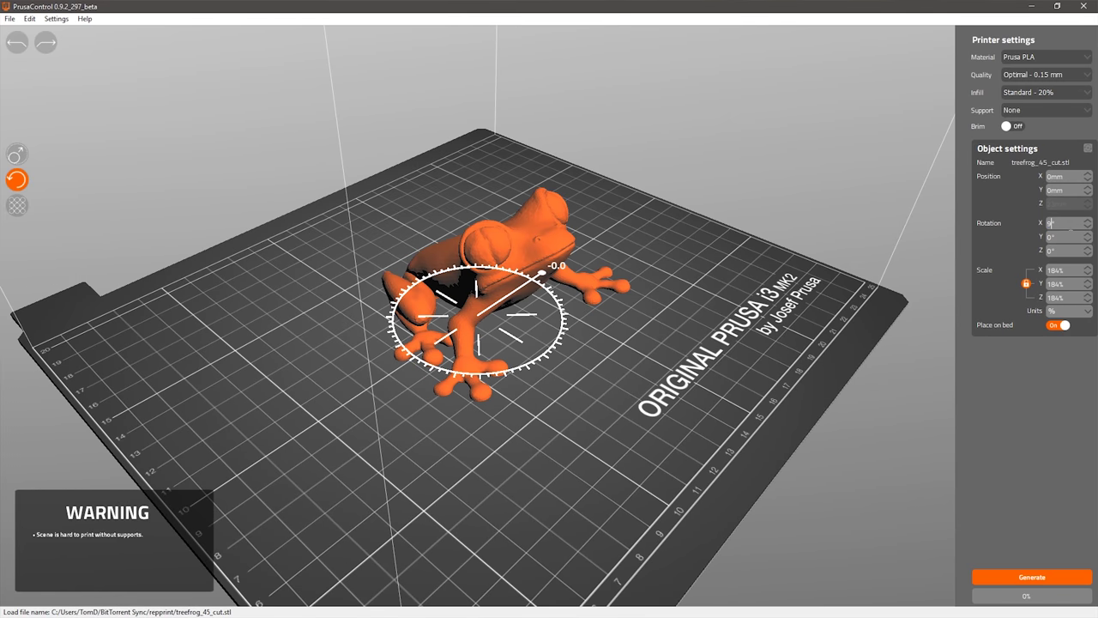
text(0)
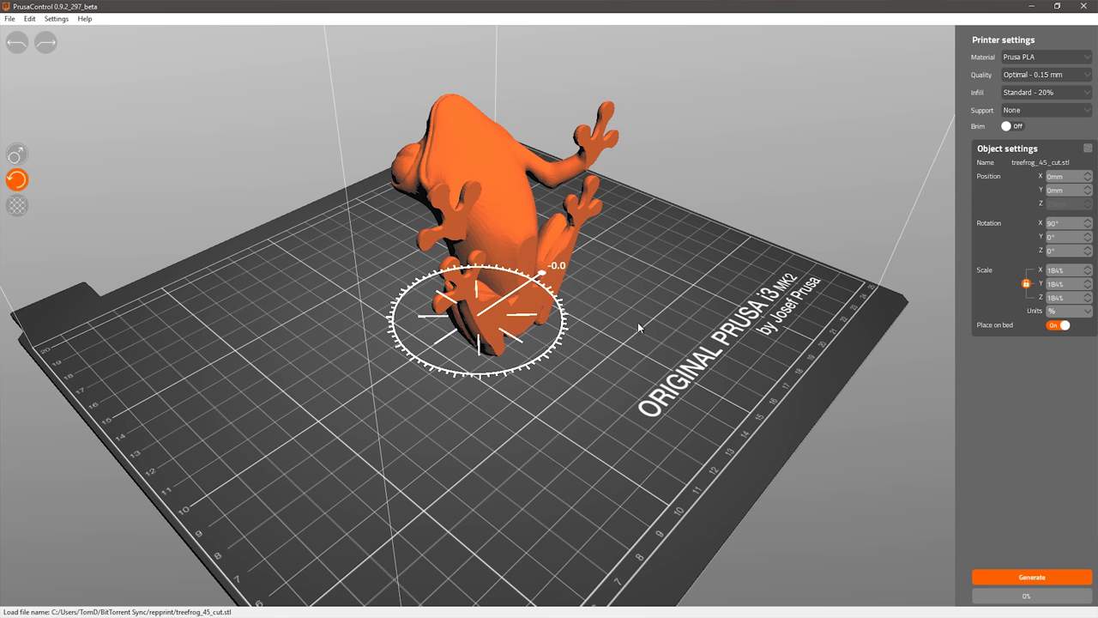
click(279, 302)
right_drag(270, 343, 578, 321)
click(515, 273)
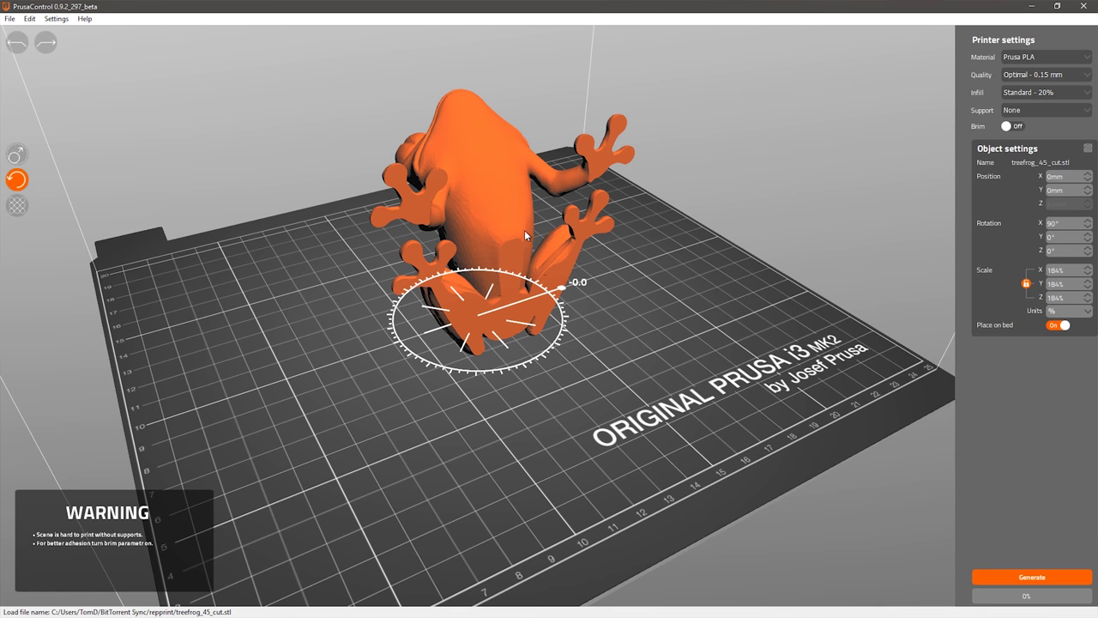
right_drag(653, 284, 716, 266)
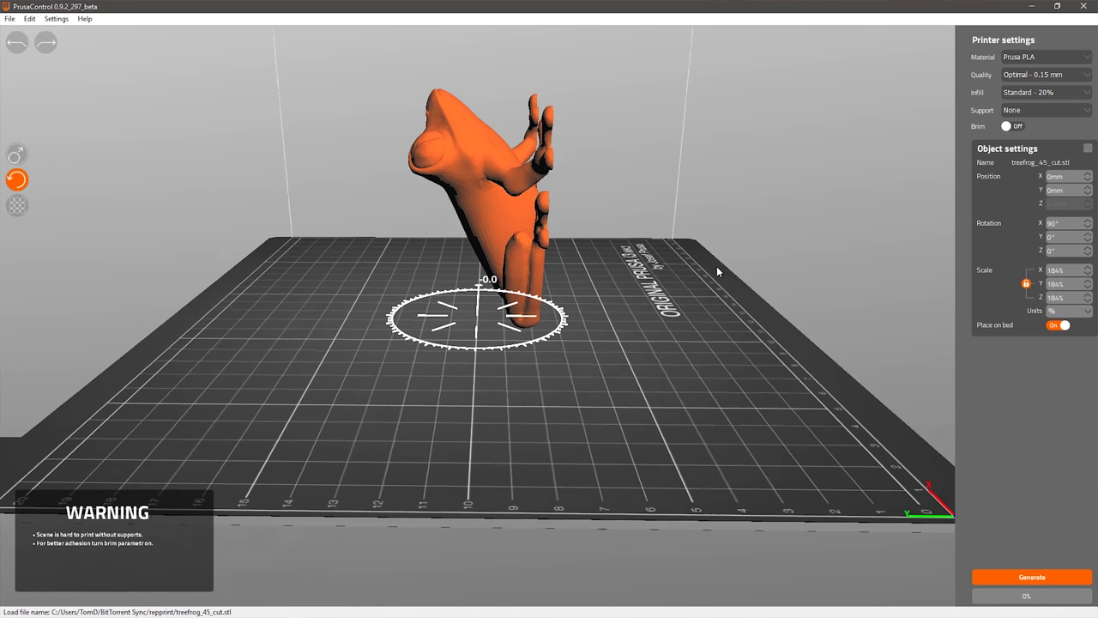
right_drag(627, 244, 514, 258)
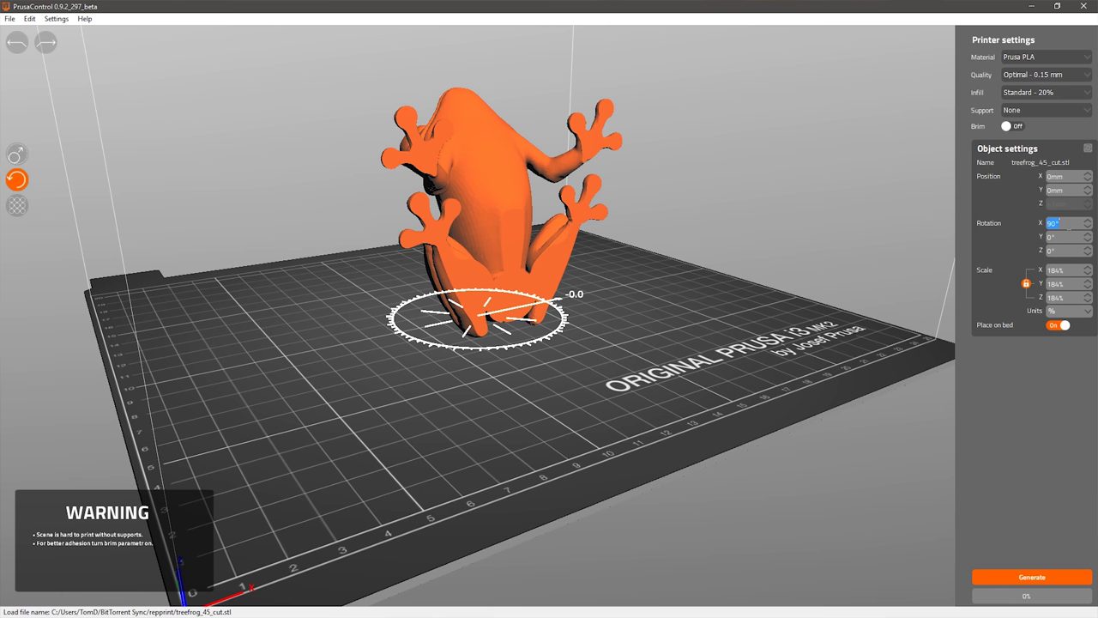
Set Rotation X back to 0° and Scale X to 127 mm in millimetre units
text(0)
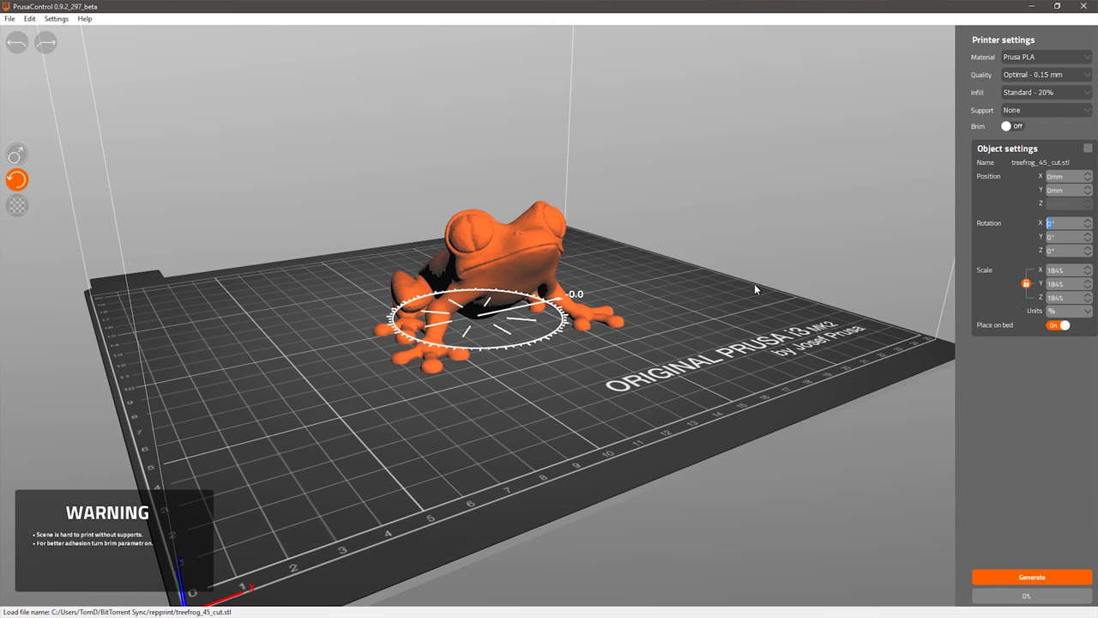
drag(703, 262, 986, 282)
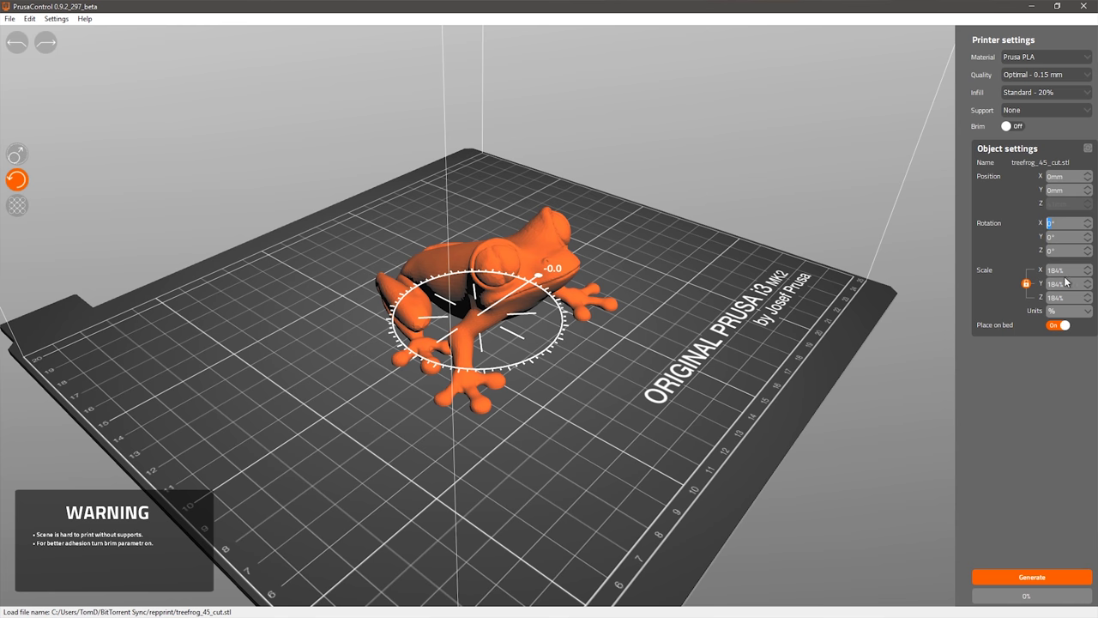
click(1068, 310)
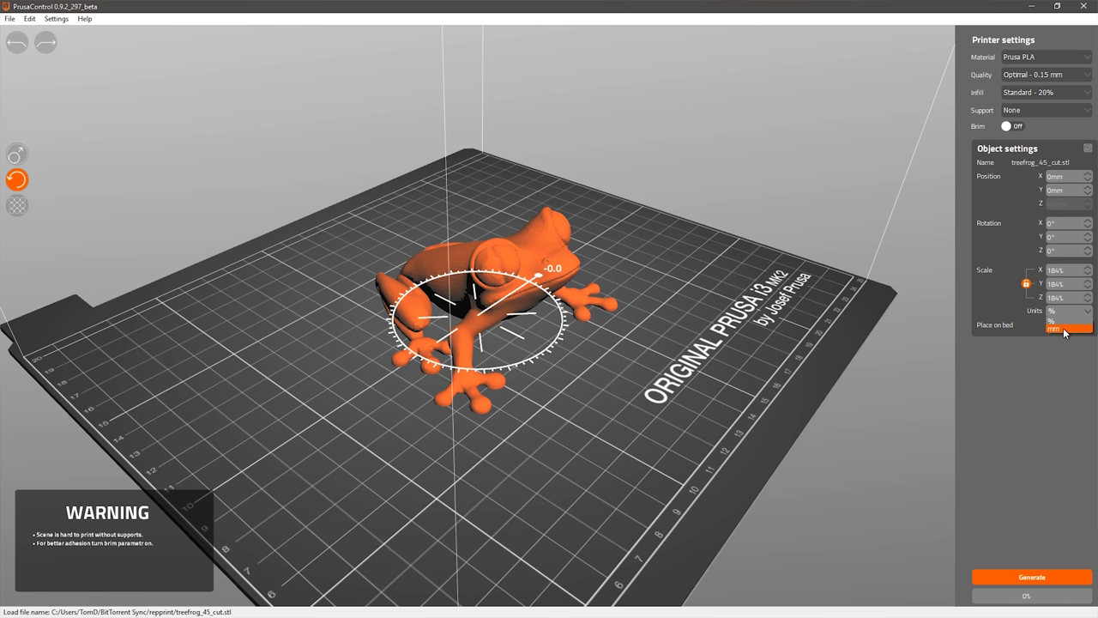
click(1069, 323)
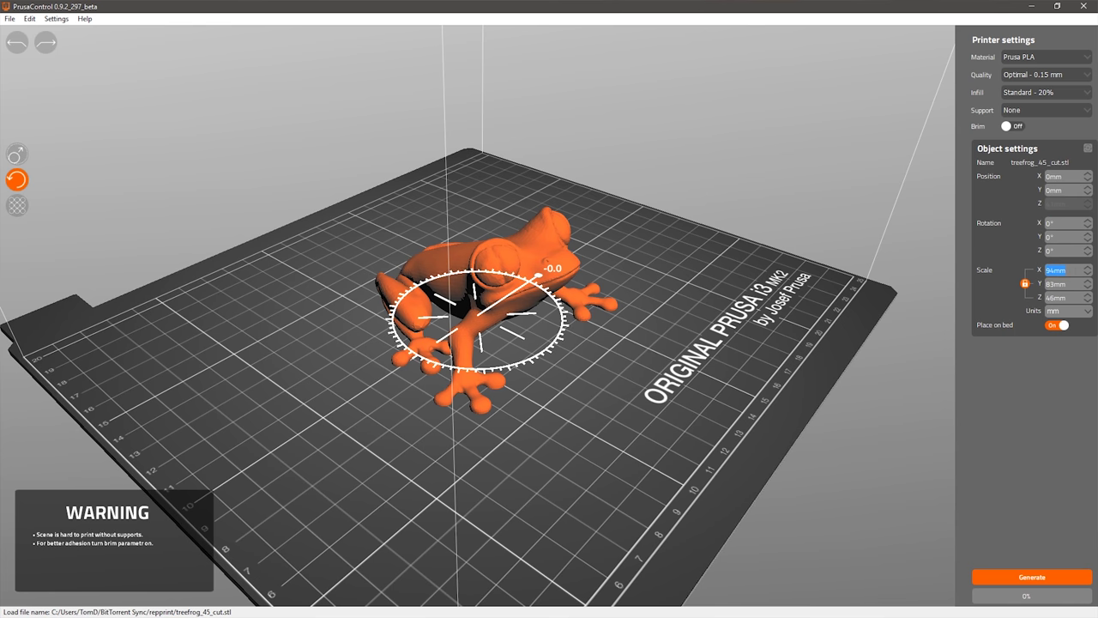
text(127)
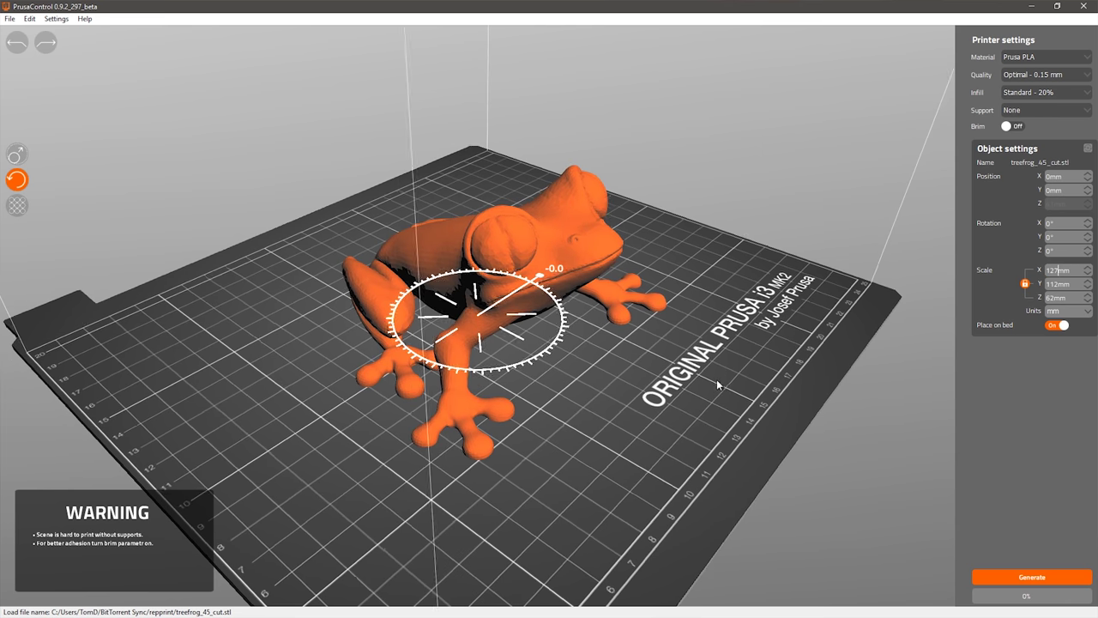
Move the frog past the bed's back-left edge
drag(649, 228, 608, 340)
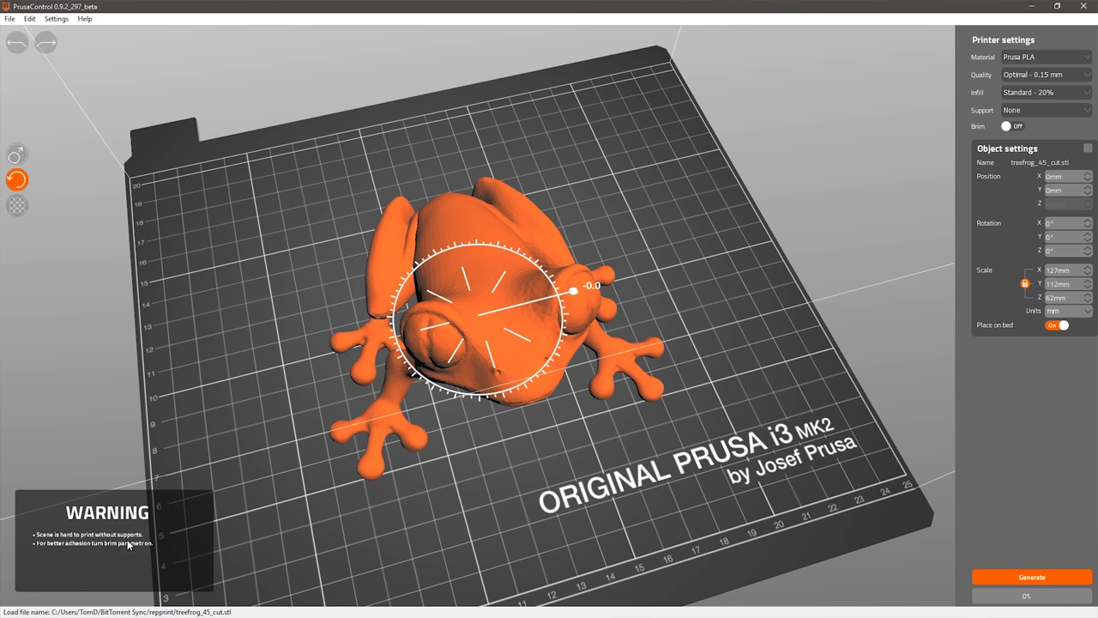
drag(156, 549, 527, 270)
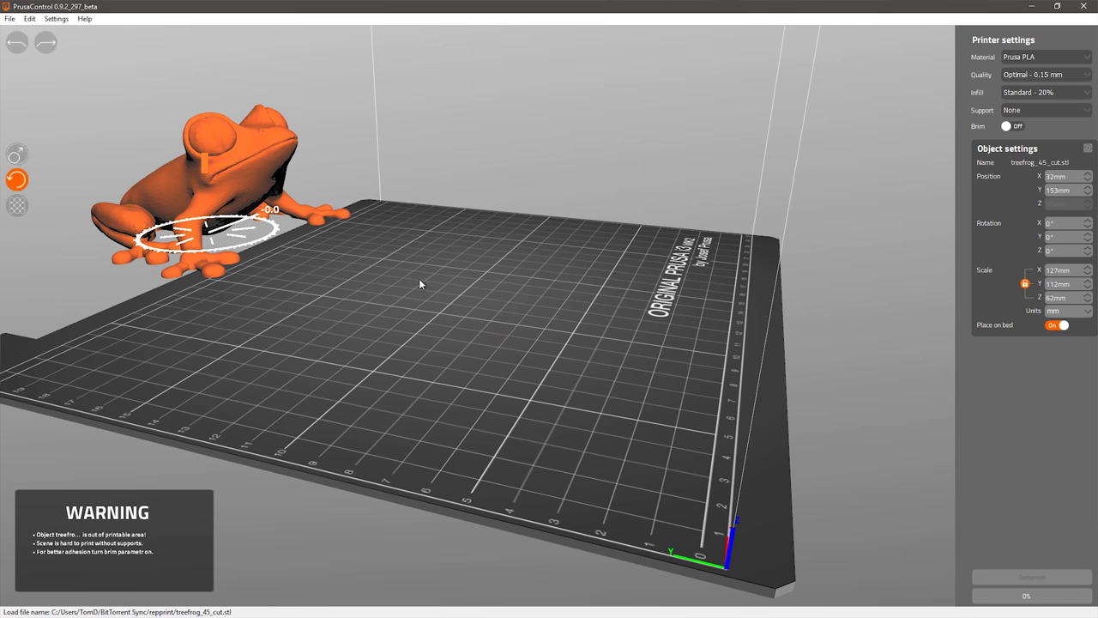
drag(636, 324, 493, 346)
scroll(493, 345, down, 3)
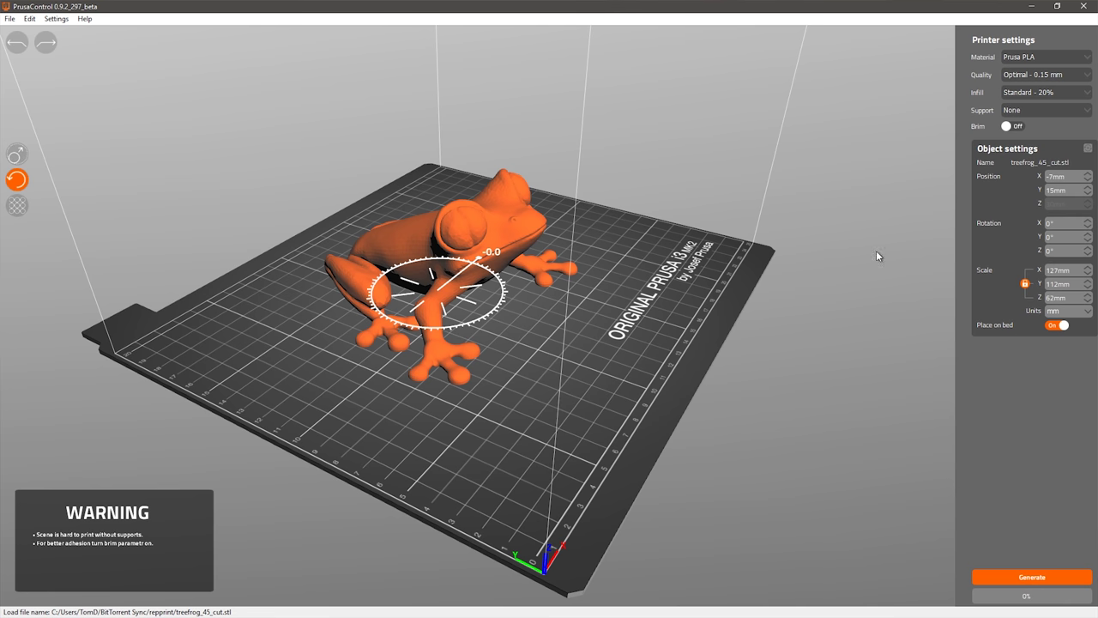
Try ColorFabb Woodfill as the material, then return to Prusa PLA at Optimal - 0.15 mm
click(1048, 58)
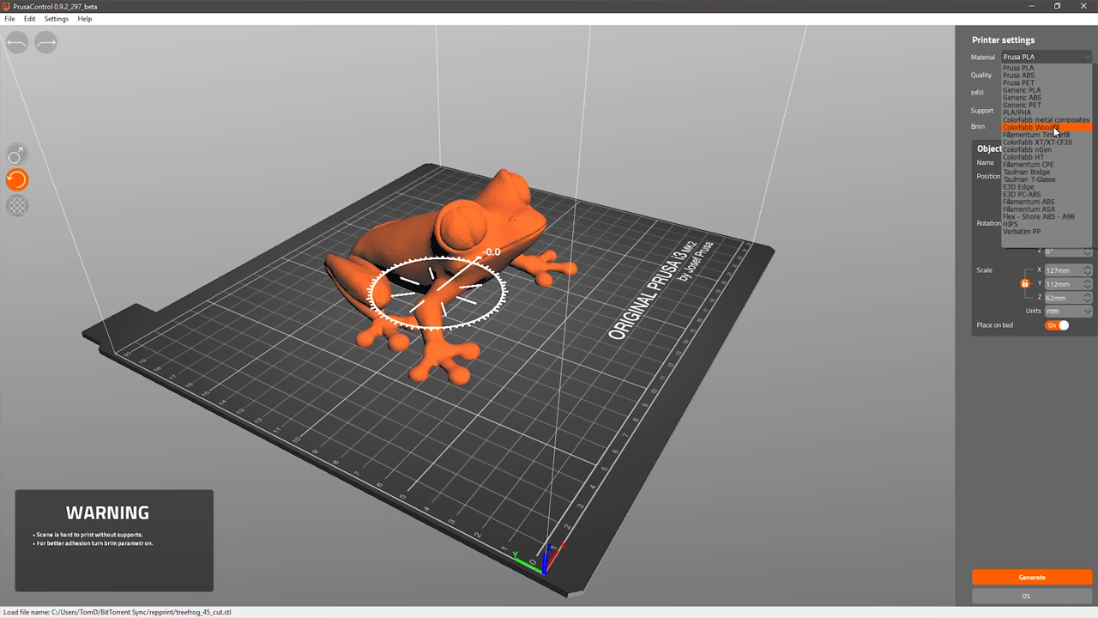
click(1056, 131)
click(1042, 76)
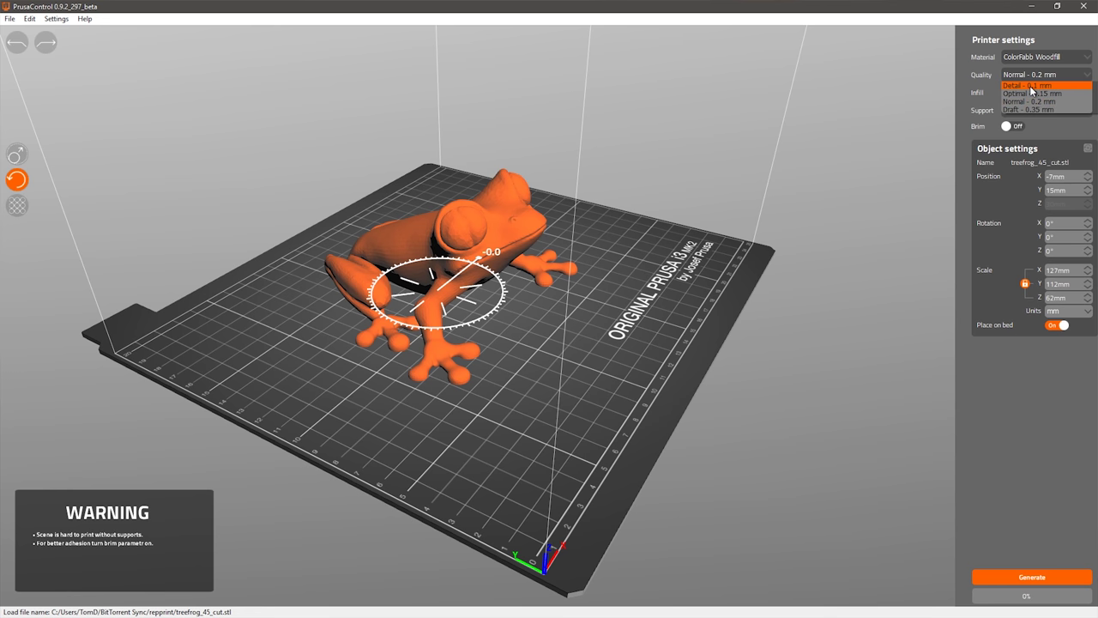
click(1047, 57)
click(1040, 68)
click(1067, 75)
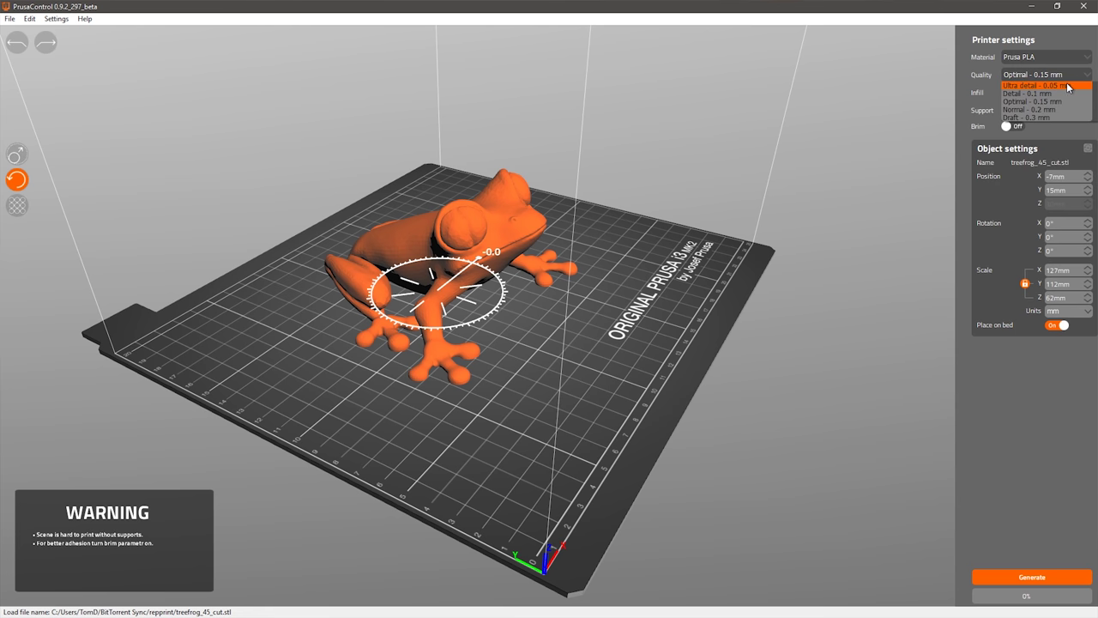
click(1059, 35)
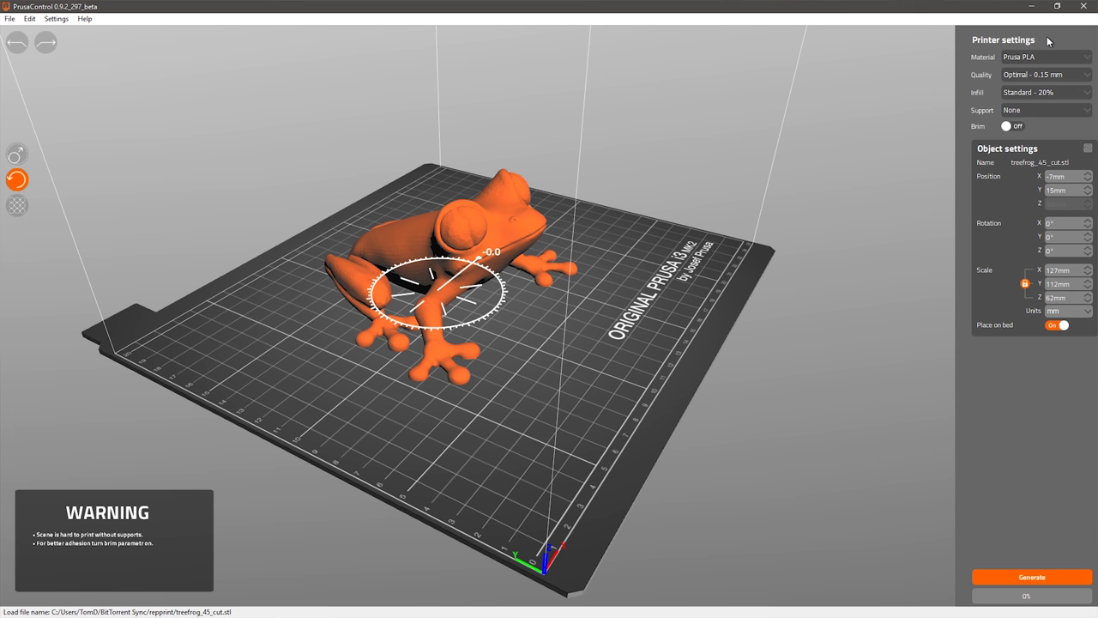
Choose Prusa ABS with Normal - 0.2 mm quality and hide the rotation handles
click(1052, 57)
click(1048, 75)
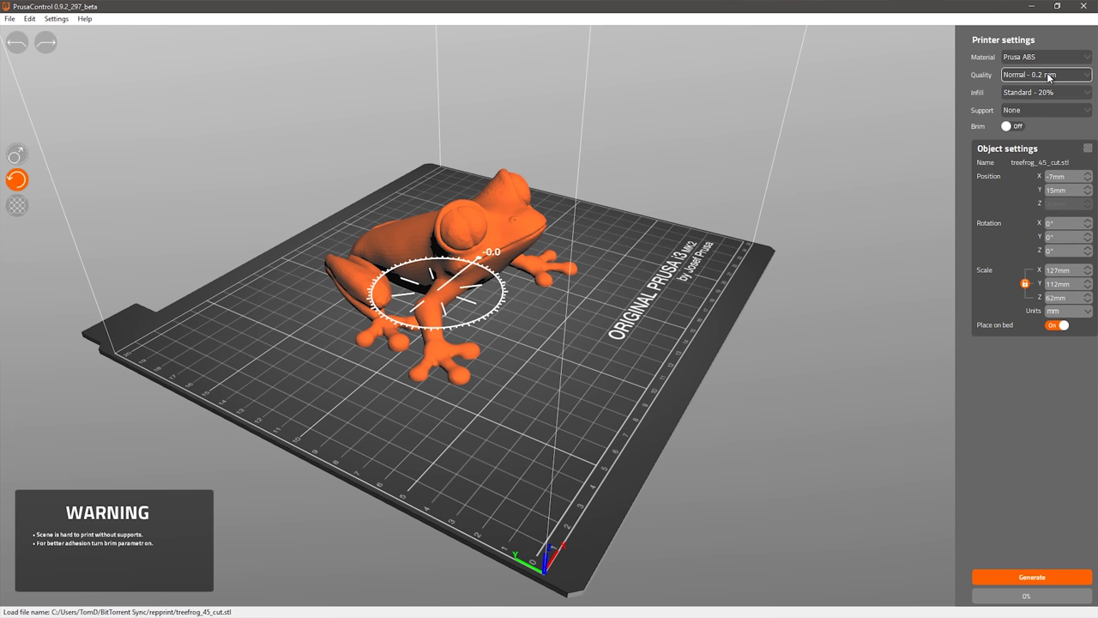
click(1069, 76)
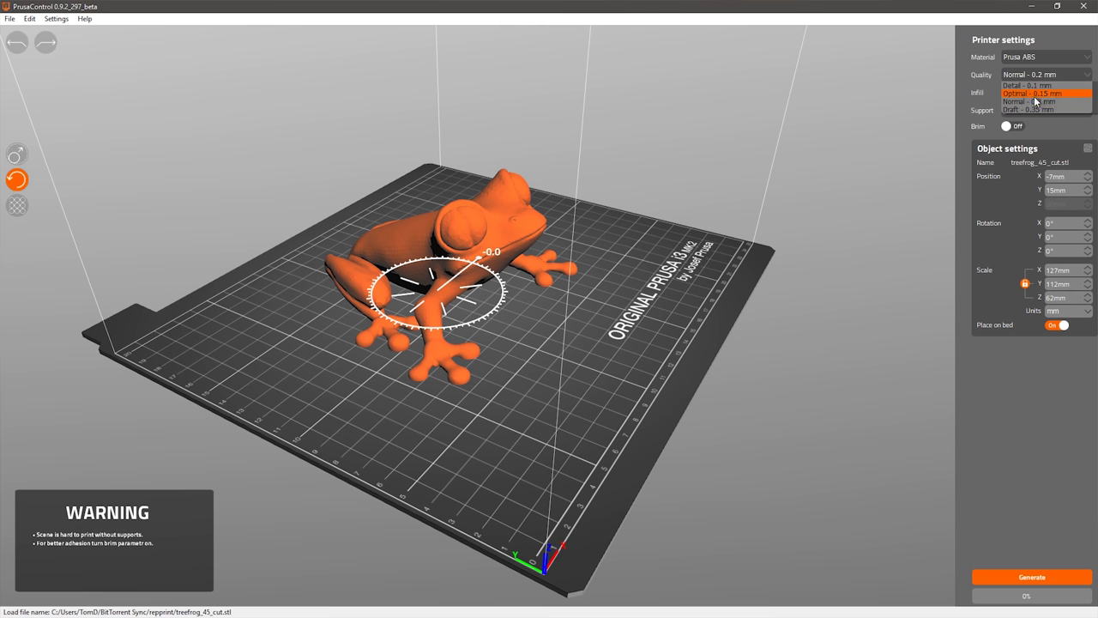
click(981, 95)
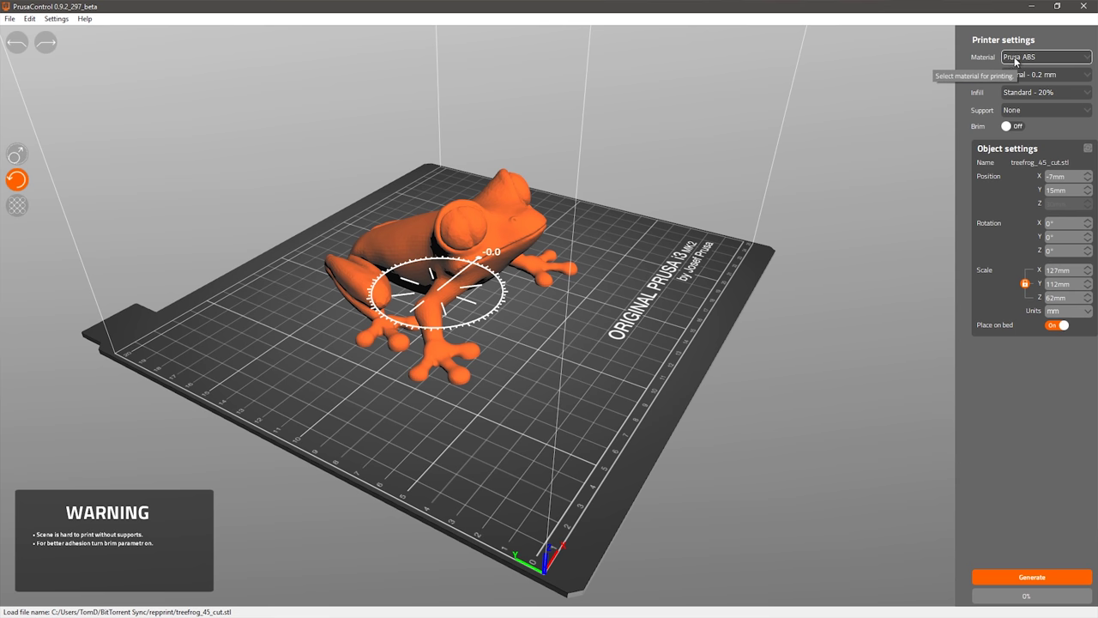
click(59, 36)
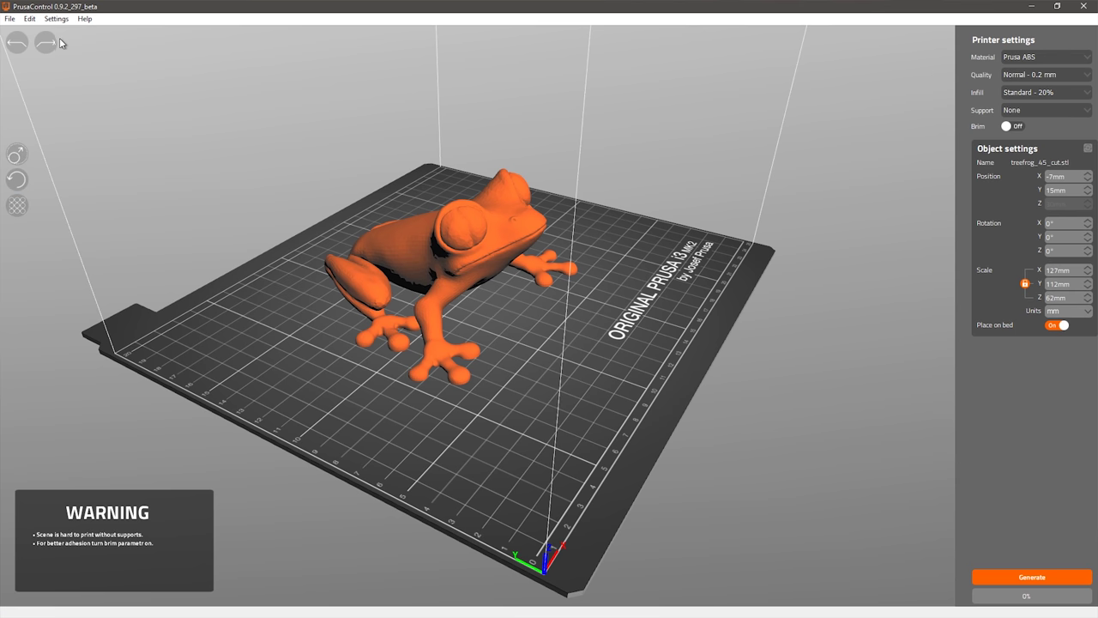
Move the frog back onto the bed and reset it to its original size at X 0, Y 0
click(17, 42)
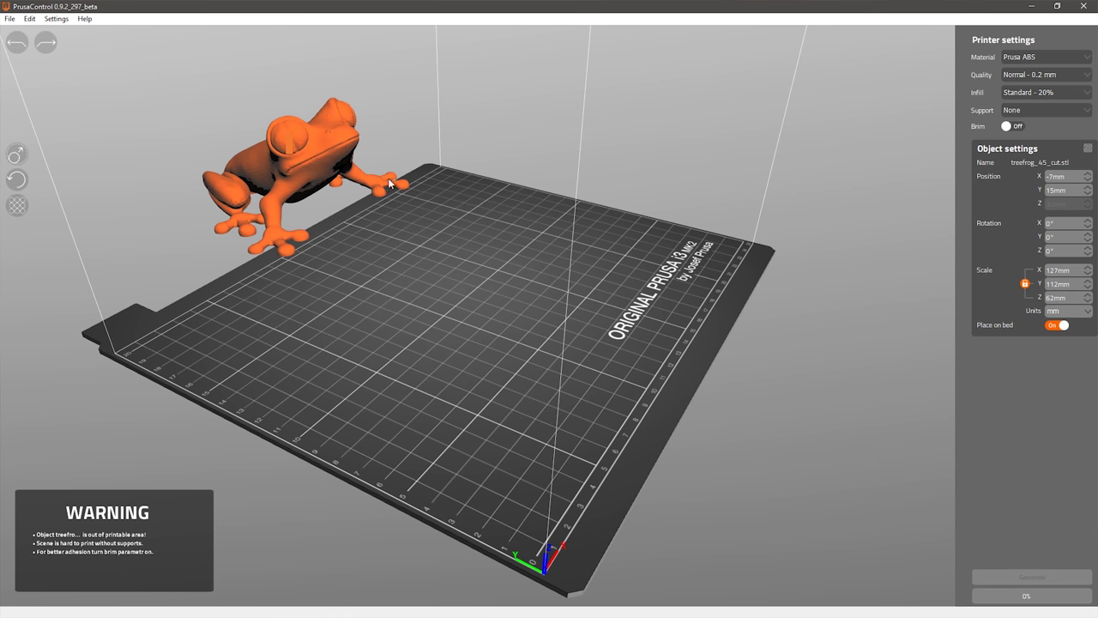
drag(276, 199, 481, 271)
click(17, 42)
click(45, 42)
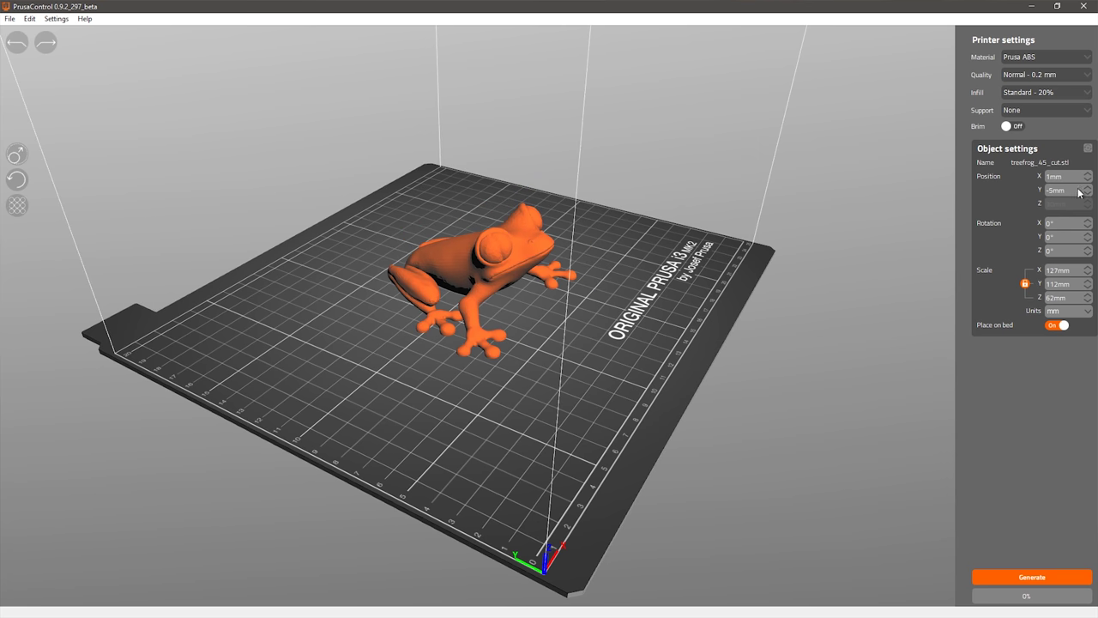
click(1089, 150)
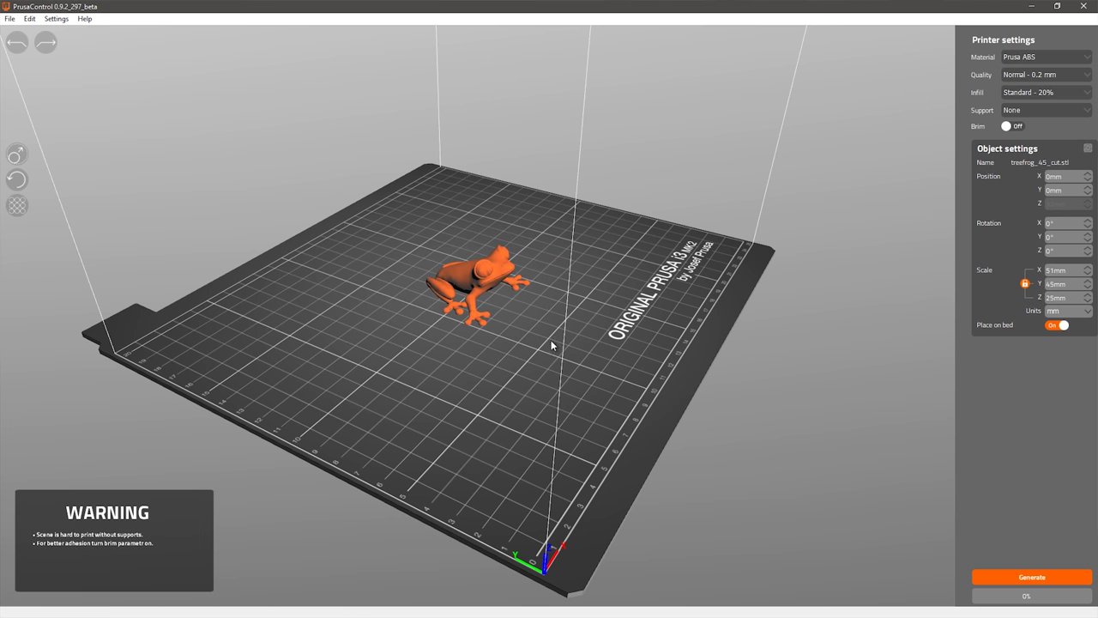
drag(482, 322, 409, 309)
Generate the frog's G-code and step through its sliced layers in the preview
scroll(524, 402, up, 5)
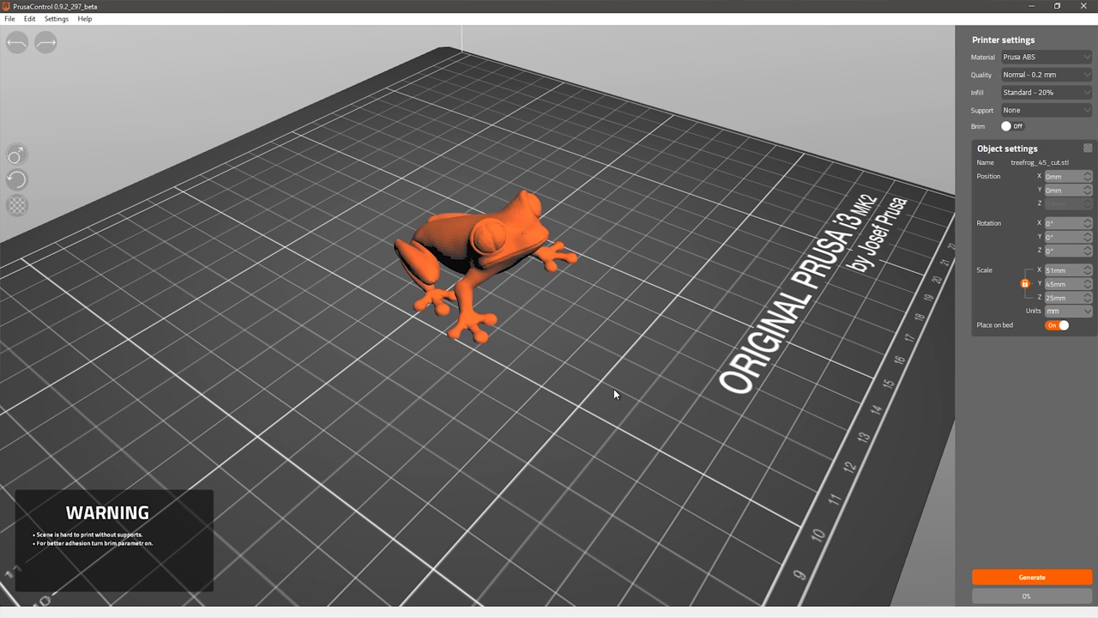
click(1061, 581)
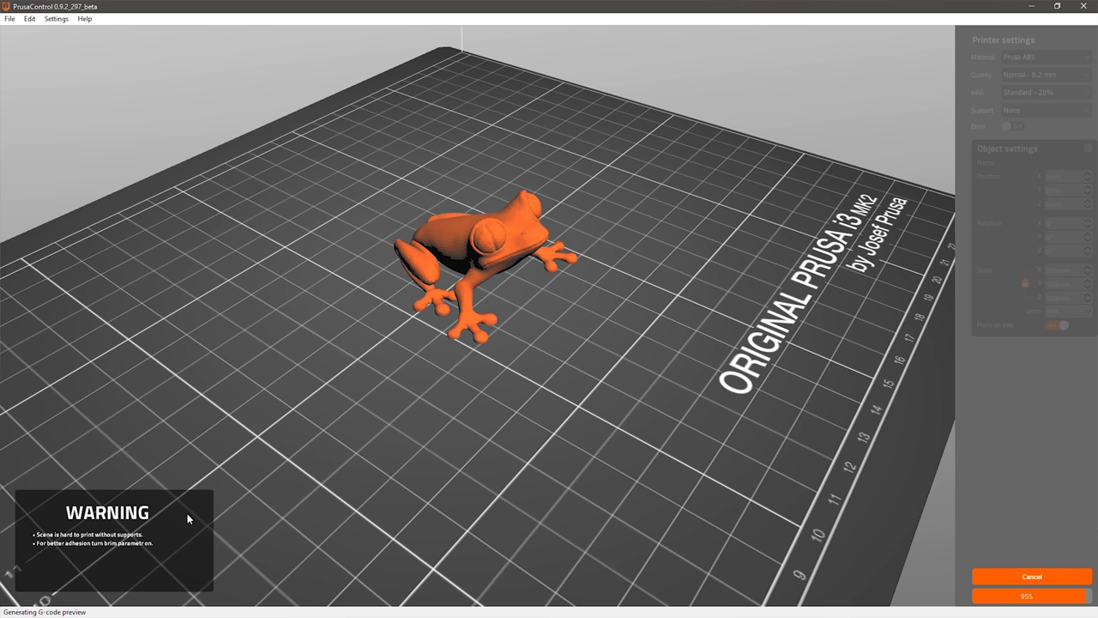
drag(1032, 351, 1026, 329)
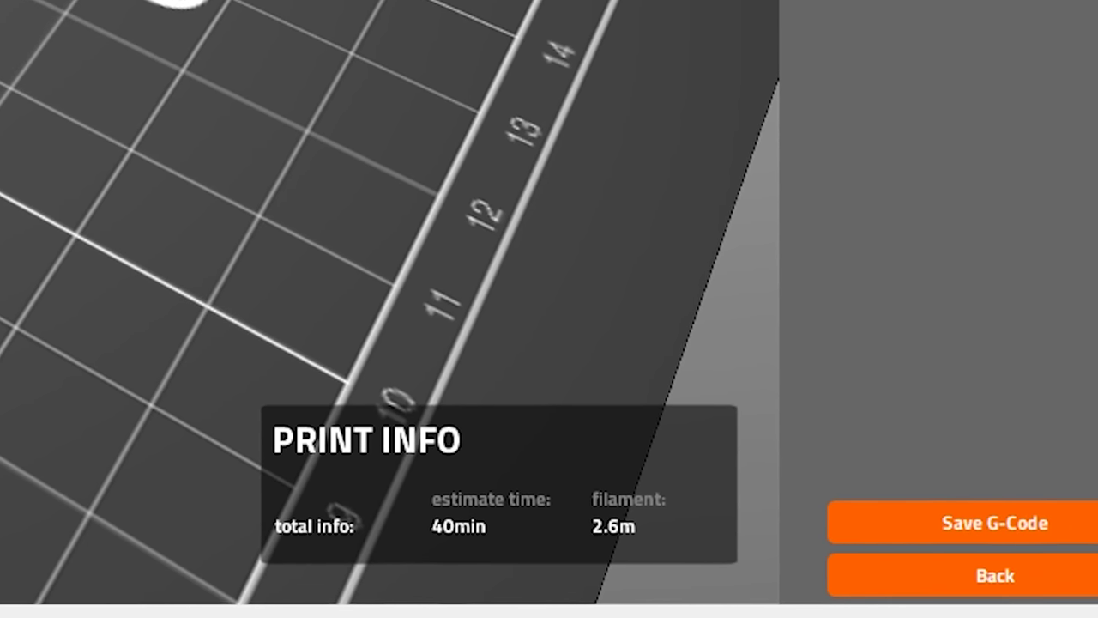
Add a colour change at 10.20mm in the layer preview, view layers to 17.20mm, then go Back
drag(1021, 277, 1017, 311)
scroll(604, 232, up, 3)
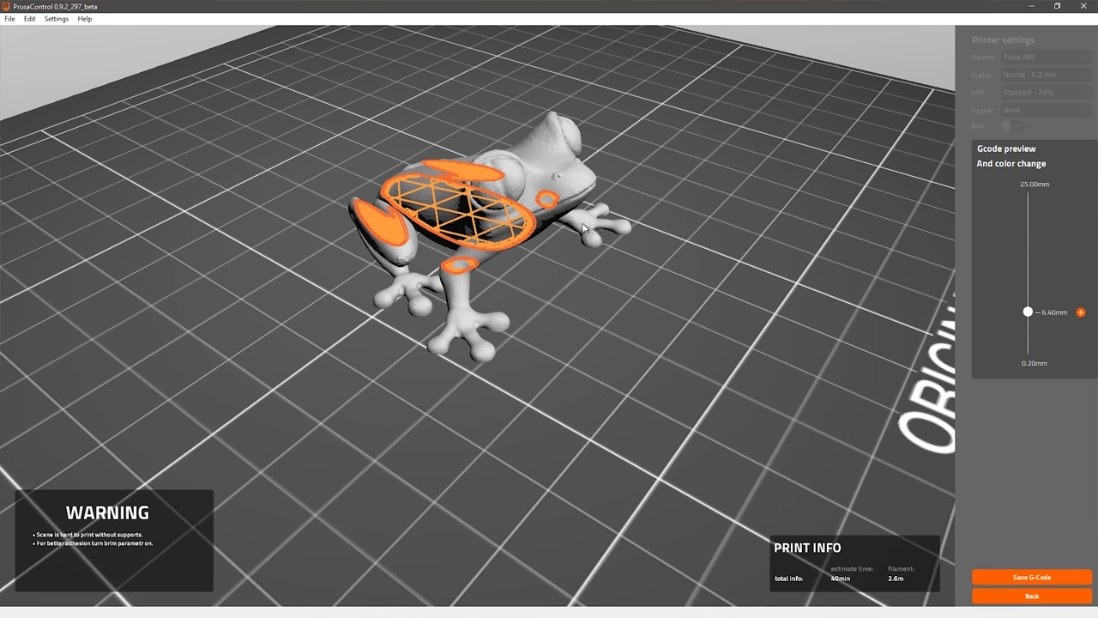
drag(575, 297, 601, 297)
drag(1028, 312, 1028, 289)
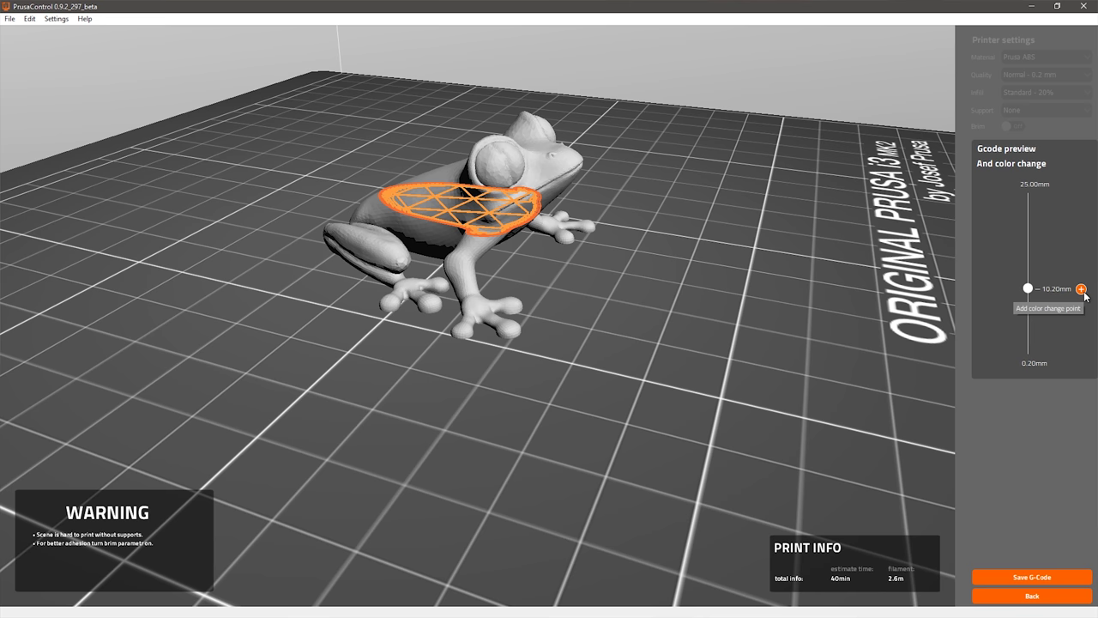
click(1082, 289)
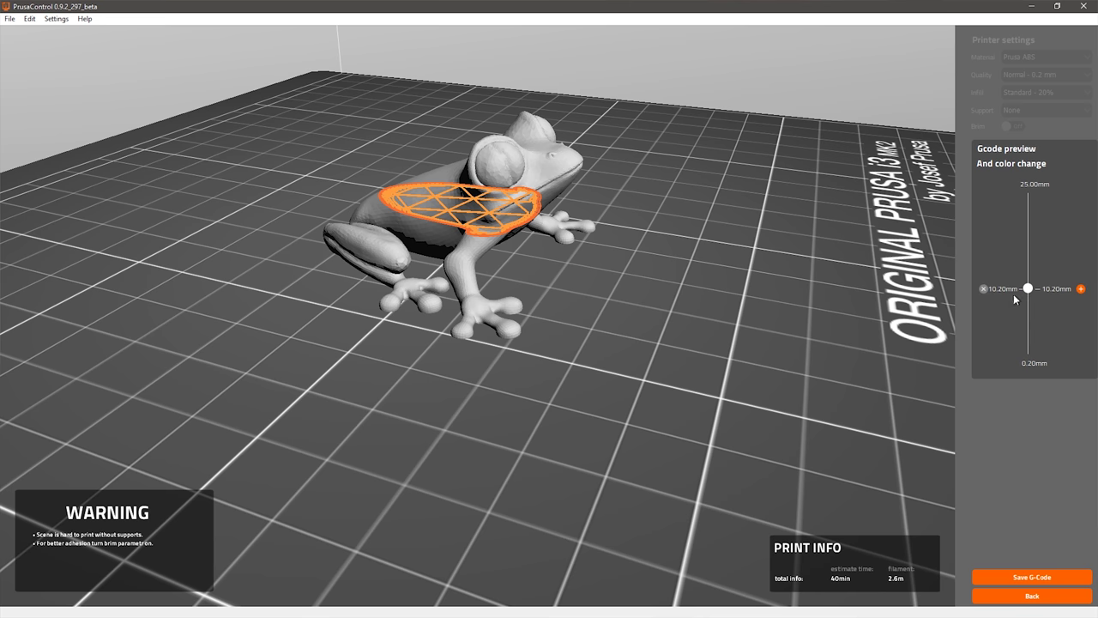
drag(1028, 289, 1027, 244)
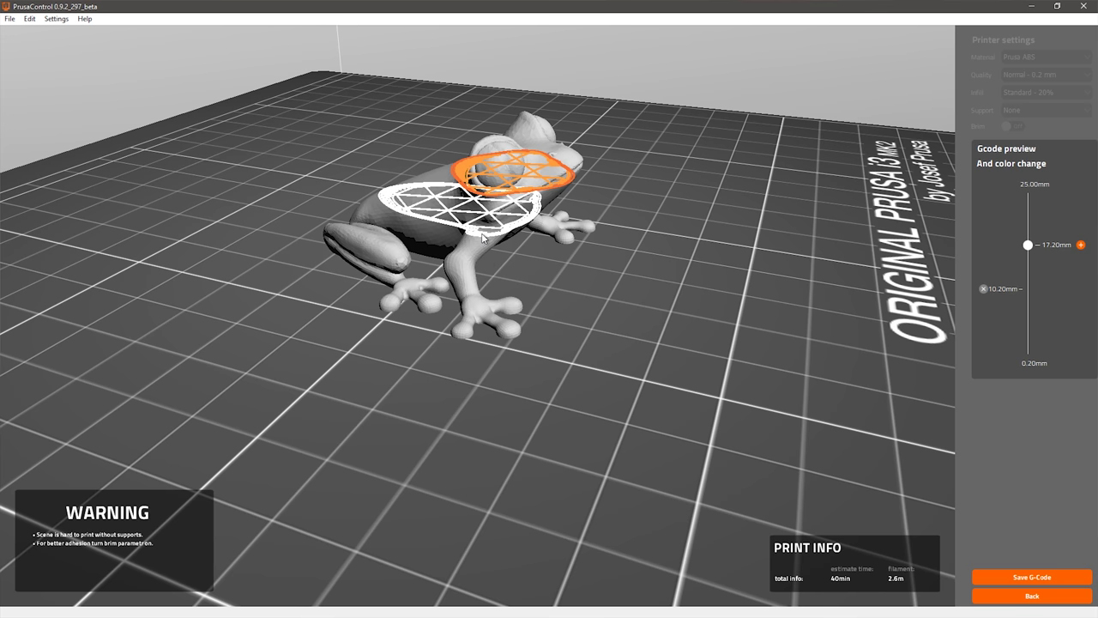
click(520, 121)
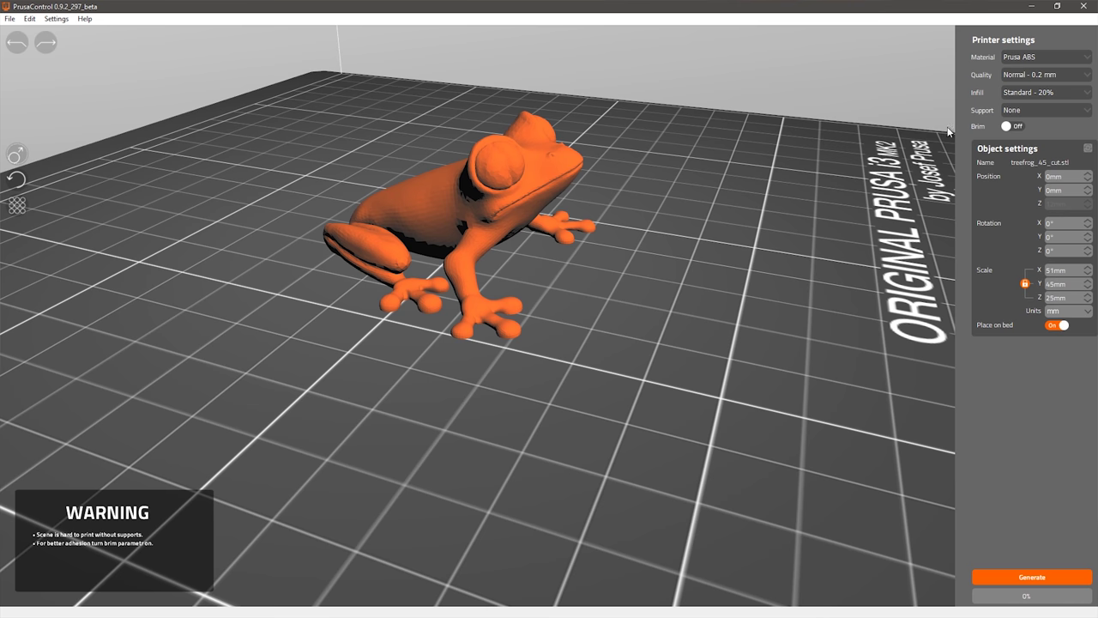
Select Prusa PLA with Optimal - 0.15 mm quality and generate the frog's G-code again
click(1042, 57)
click(1024, 68)
click(1033, 58)
click(1042, 68)
click(1053, 76)
click(1054, 77)
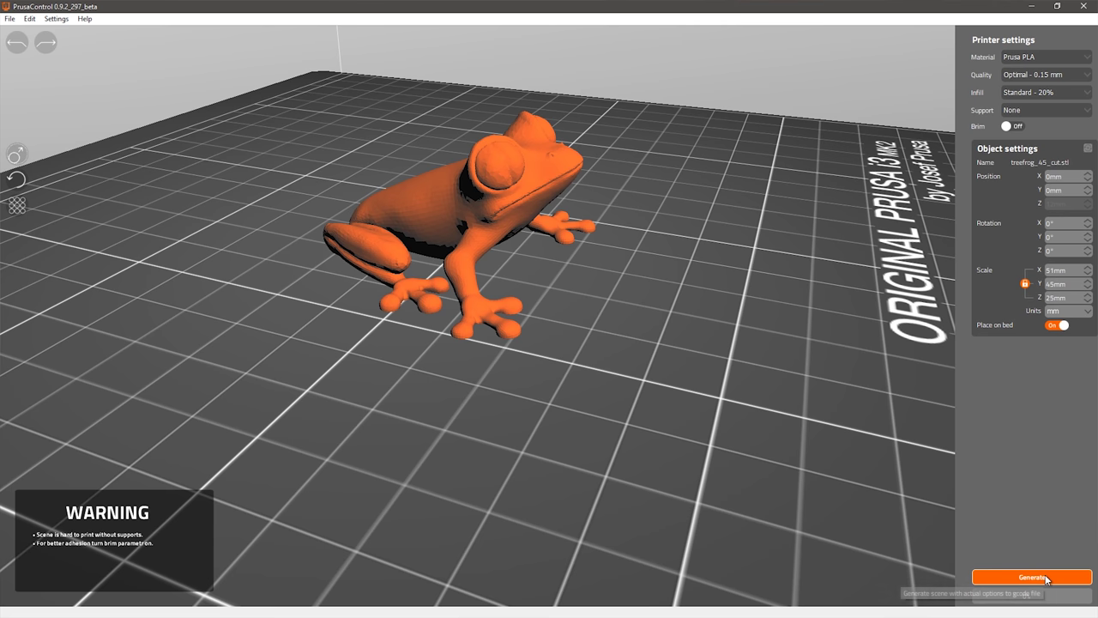
click(1046, 577)
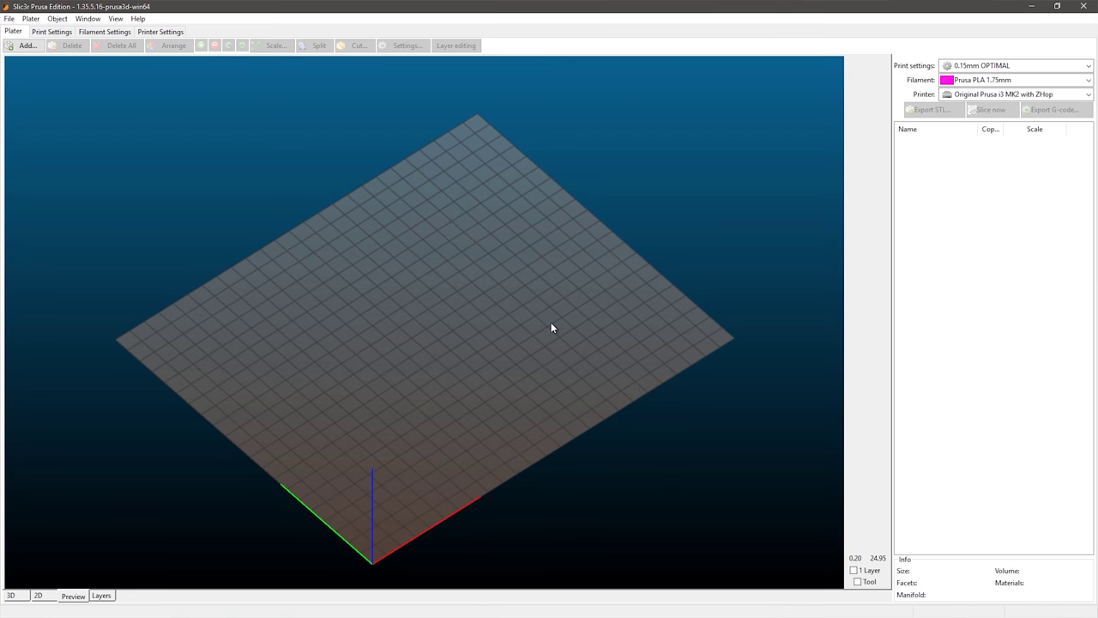
Load treefrog_45_cut.stl into Slic3r, slice it, and orbit and zoom around the layer Preview
drag(551, 326, 513, 359)
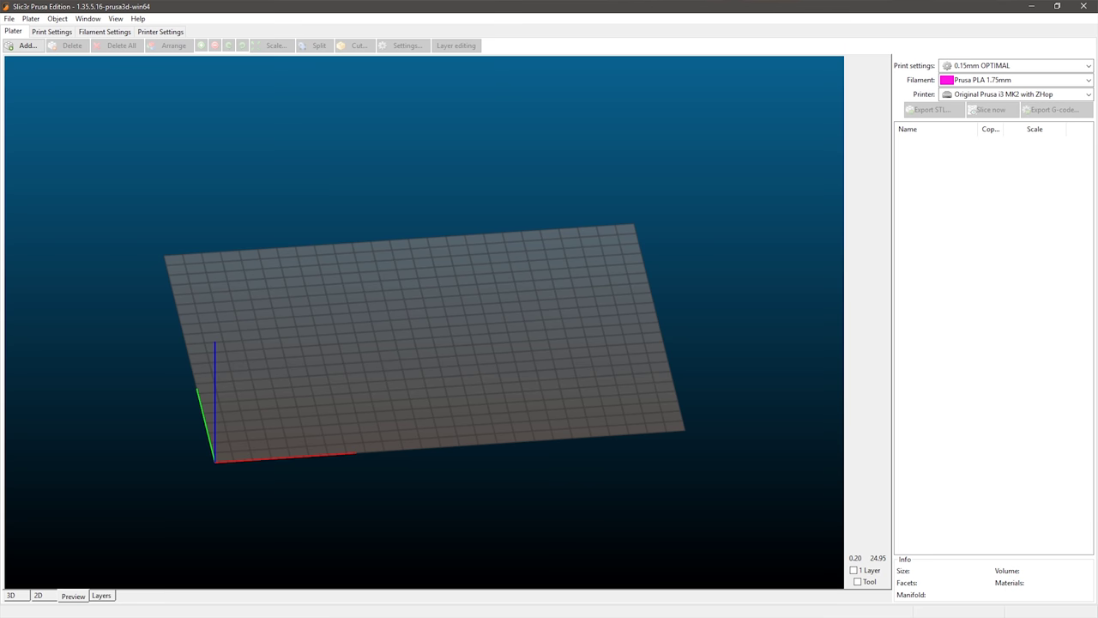
drag(1097, 275, 566, 314)
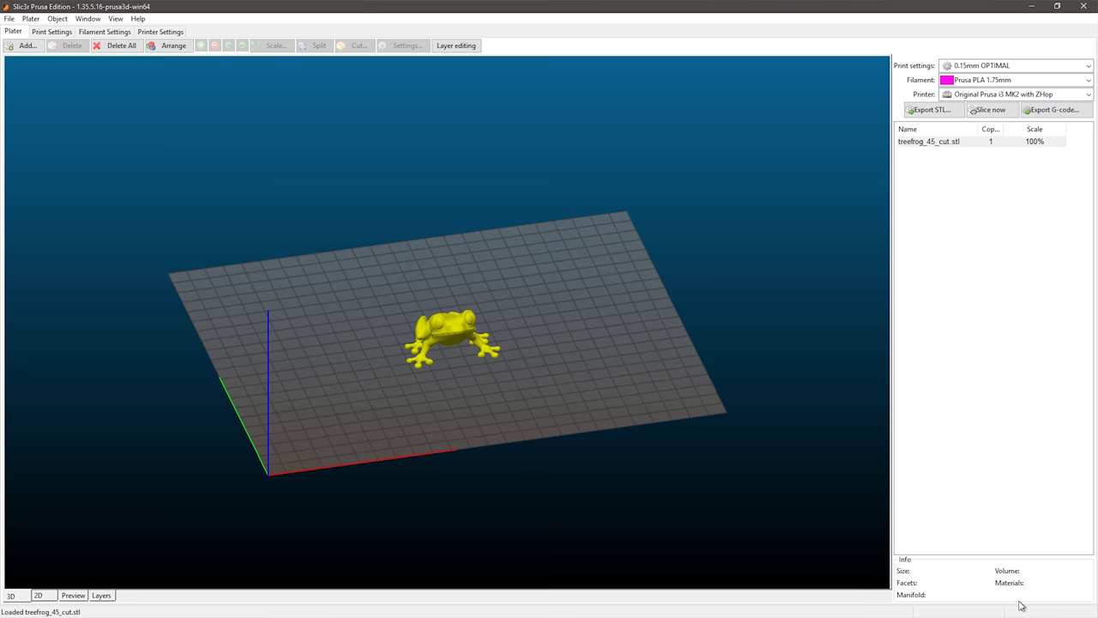
click(994, 115)
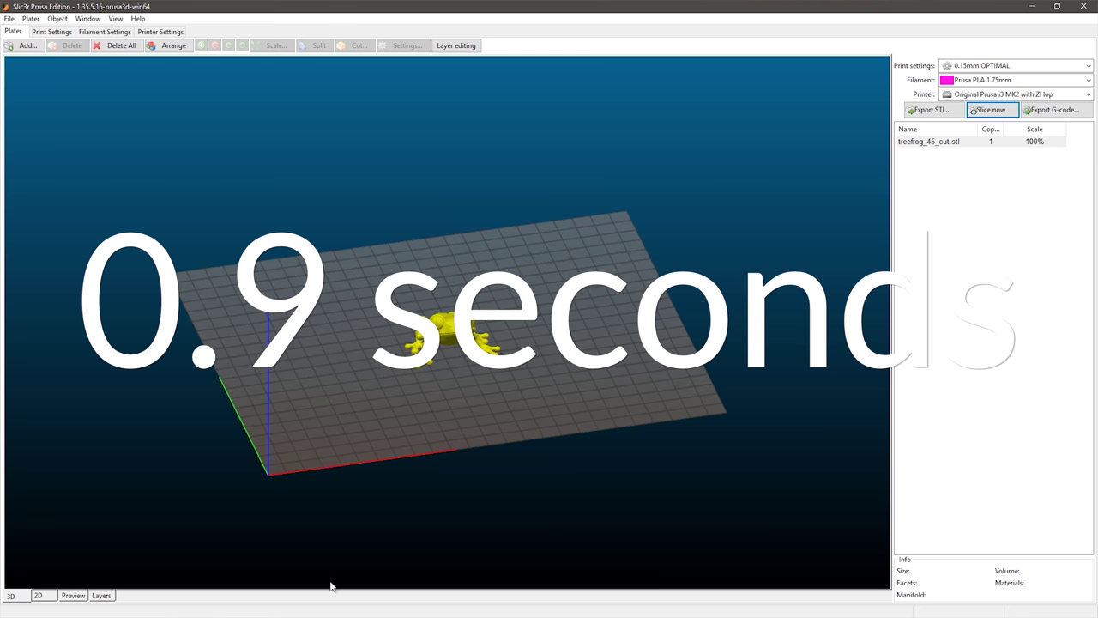
click(73, 595)
scroll(403, 399, up, 5)
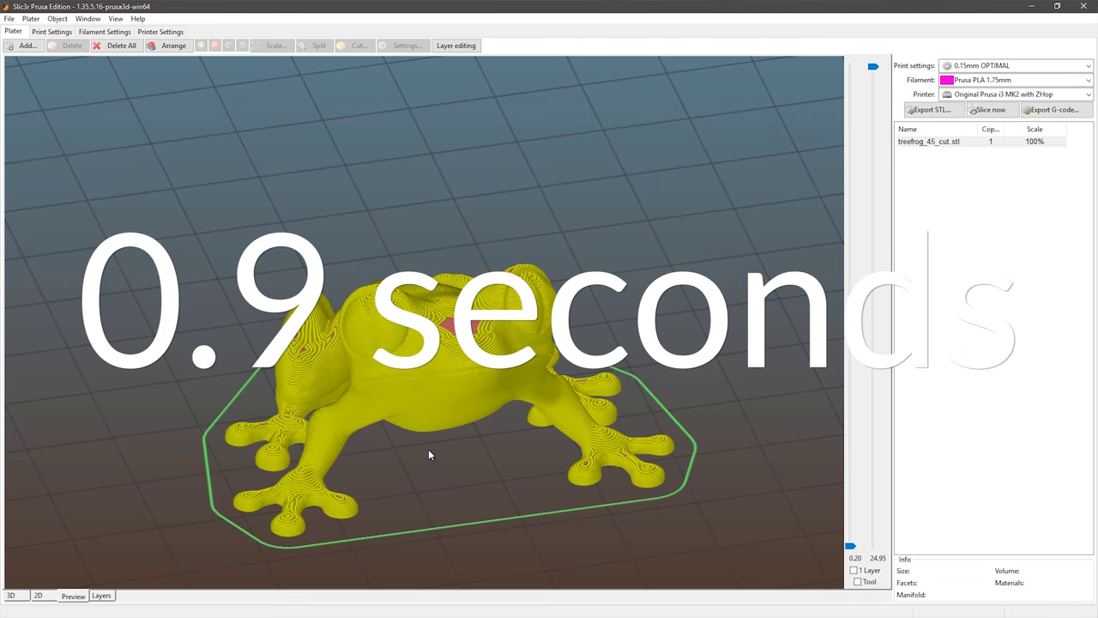
drag(446, 460, 601, 434)
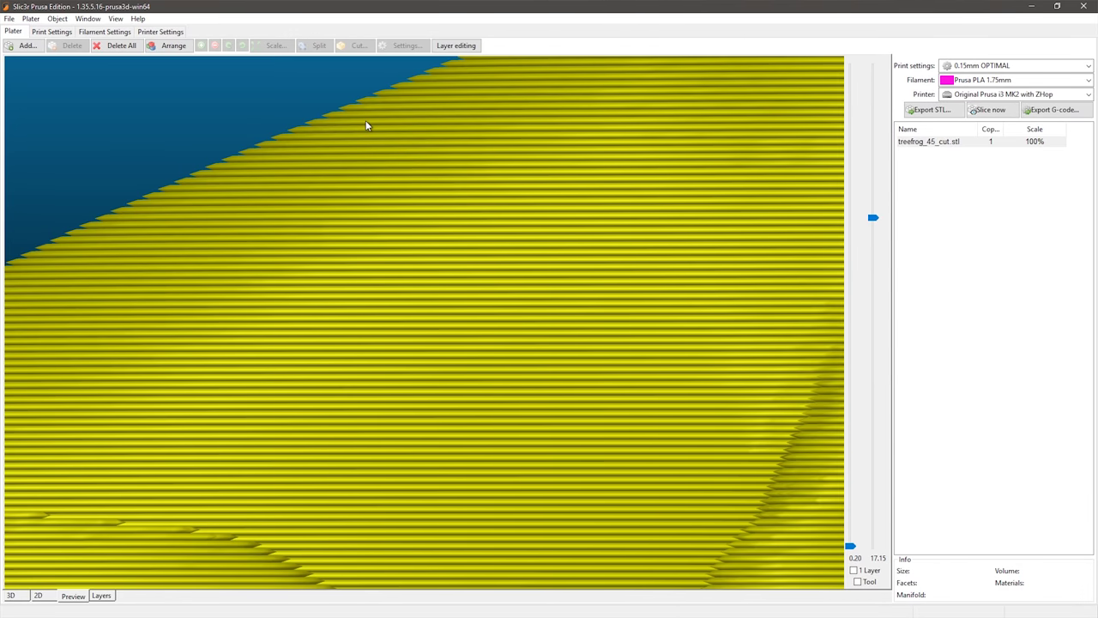
drag(366, 121, 363, 126)
scroll(416, 270, down, 5)
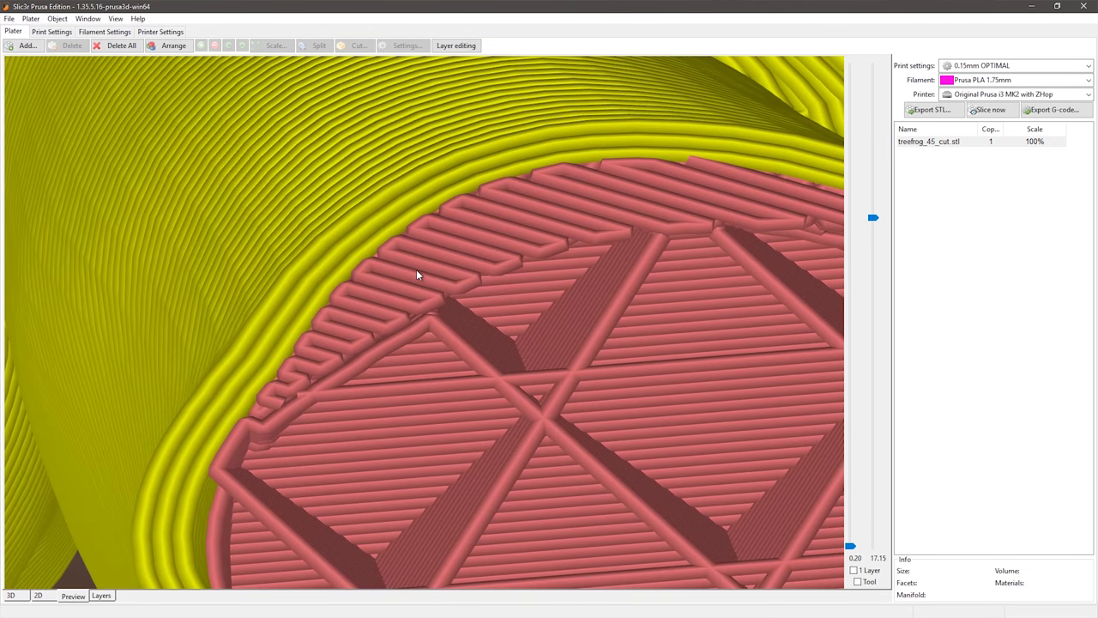
scroll(417, 273, down, 3)
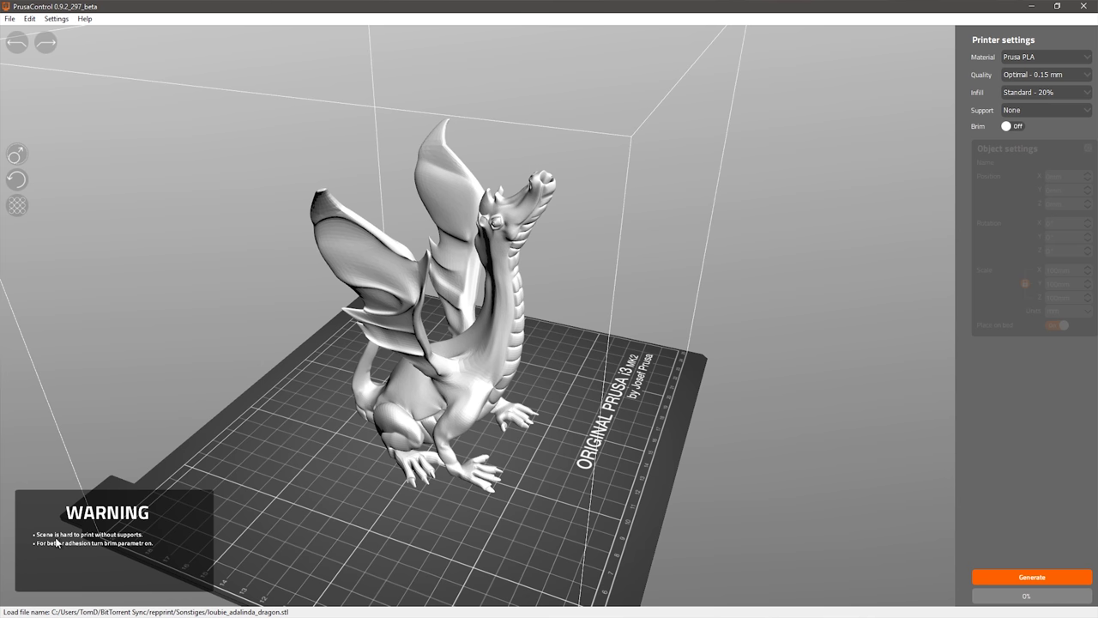
Orbit the view around the dragon model and start generating its G-code
right_drag(482, 468, 618, 502)
click(1002, 577)
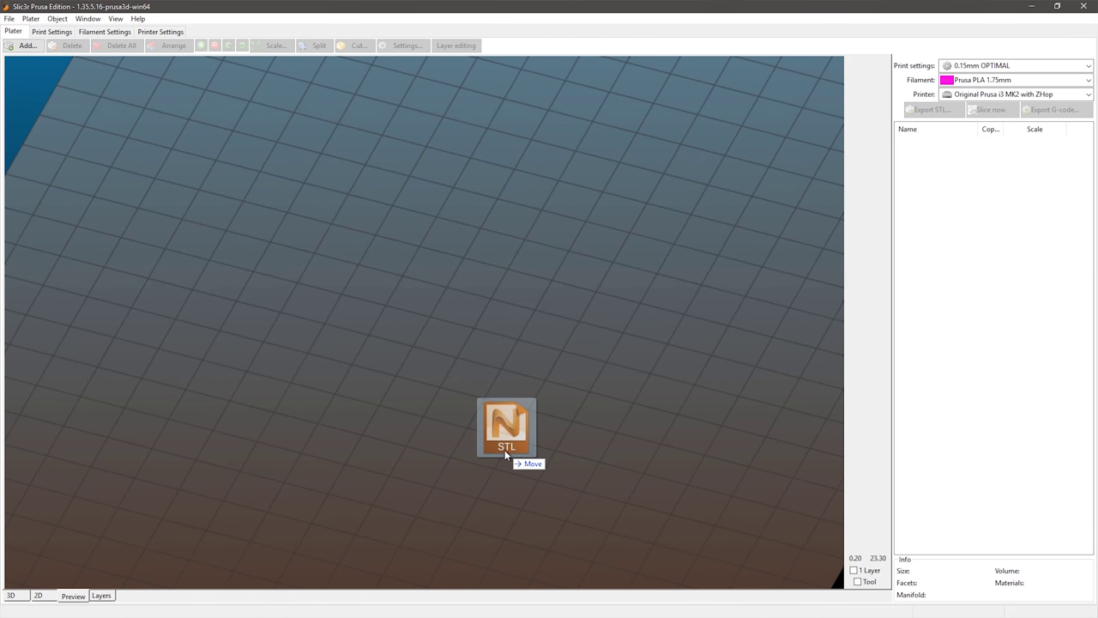
Drop the dragon STL onto Slic3r's plater and preview its sliced layers up to 147.20
drag(504, 450, 503, 450)
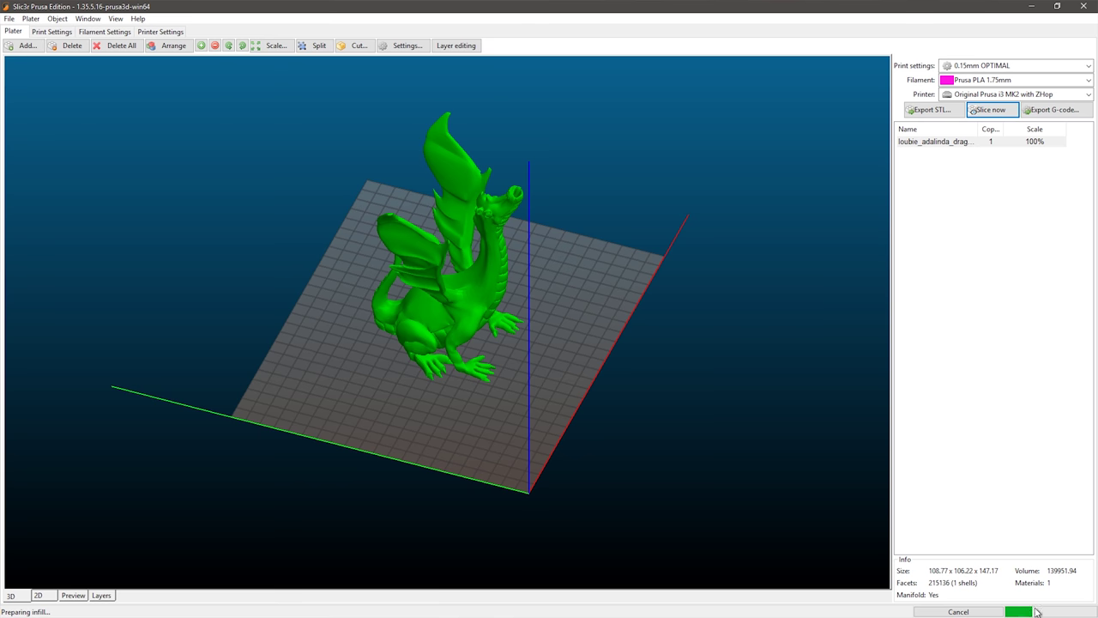
click(73, 594)
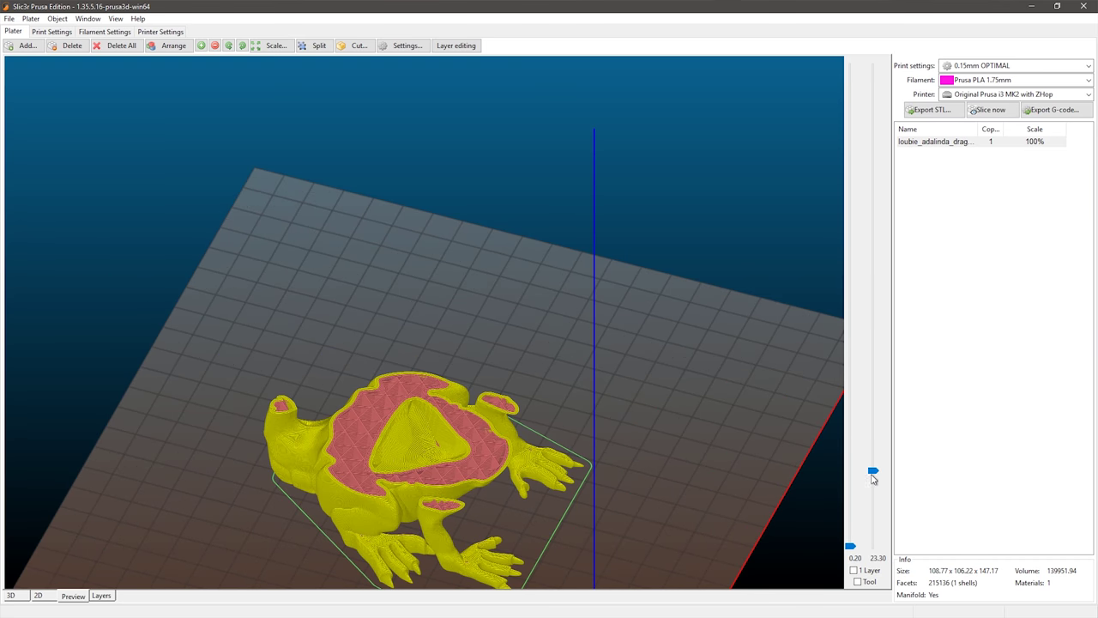
drag(875, 471, 841, 7)
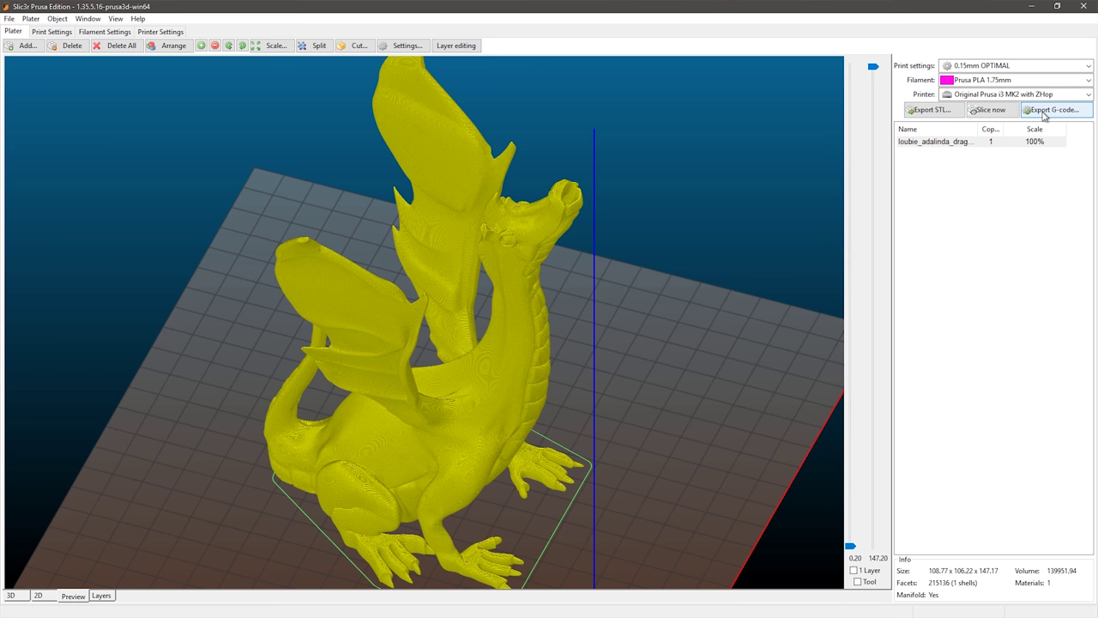
Export the sliced dragon as G-code in Slic3r, then orbit and zoom PrusaControl's dragon preview
click(1047, 111)
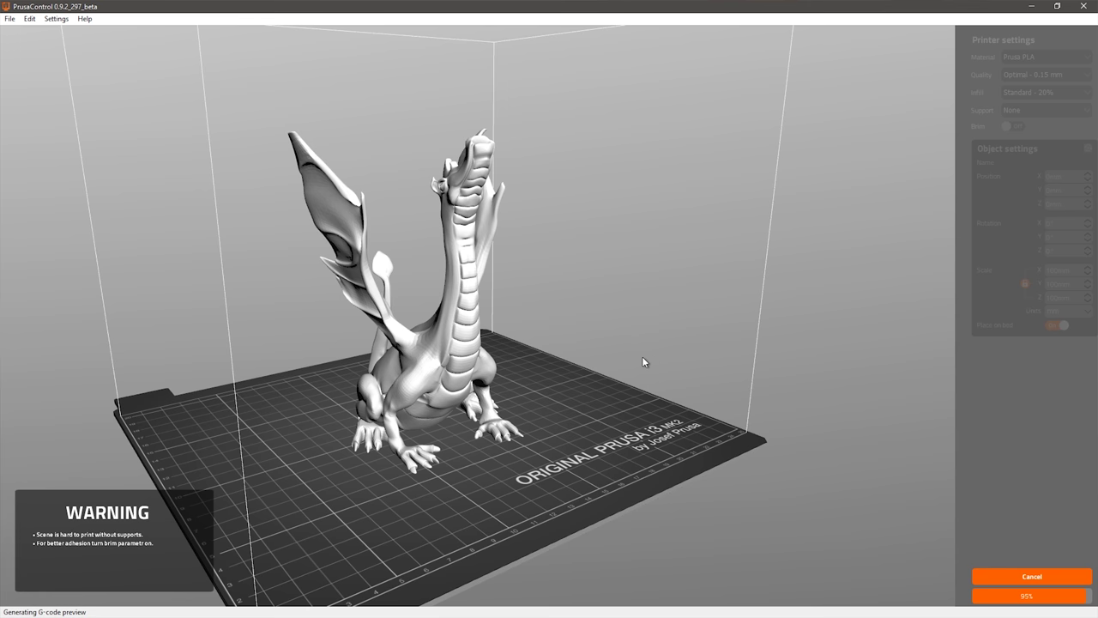
drag(653, 347, 427, 330)
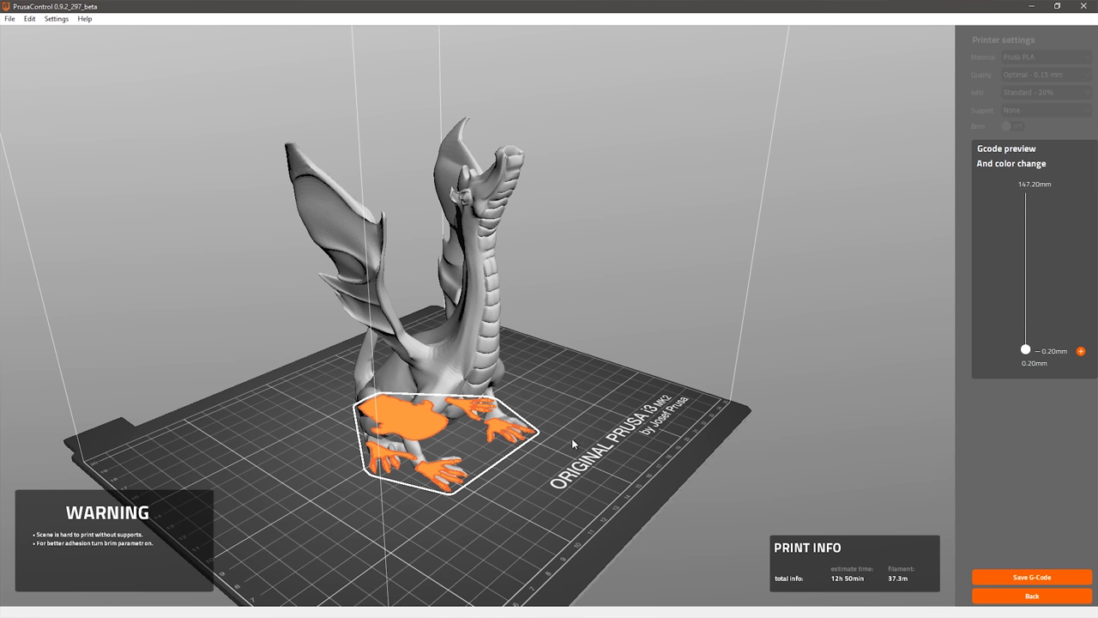
mouse_move(577, 461)
right_down()
mouse_move(569, 412)
mouse_move(557, 439)
mouse_move(564, 446)
mouse_move(576, 412)
mouse_move(565, 461)
right_up()
scroll(566, 461, up, 2)
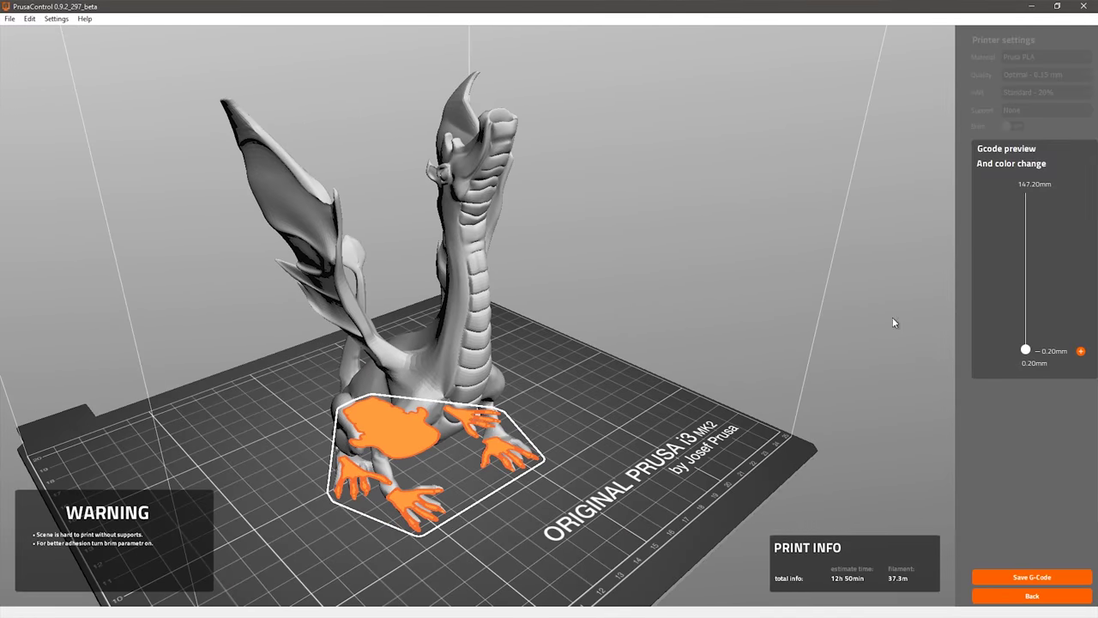
Scrub the layer slider to about 76mm and back to 0.20mm, then close the preview
drag(1027, 351, 986, 270)
scroll(559, 364, up, 5)
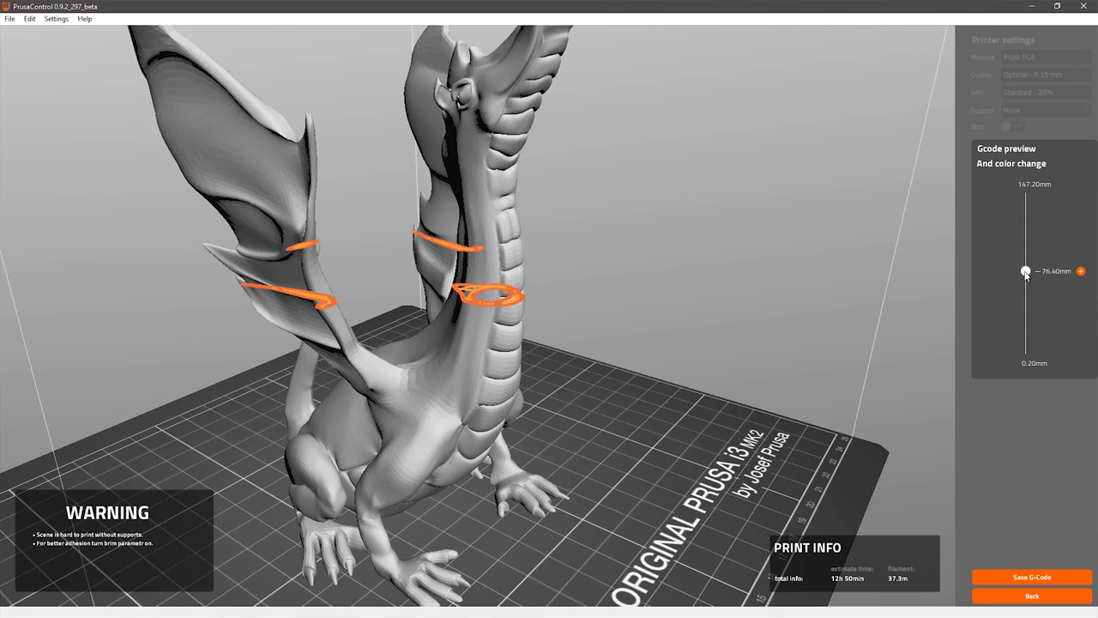
drag(1025, 272, 1017, 391)
drag(617, 471, 601, 522)
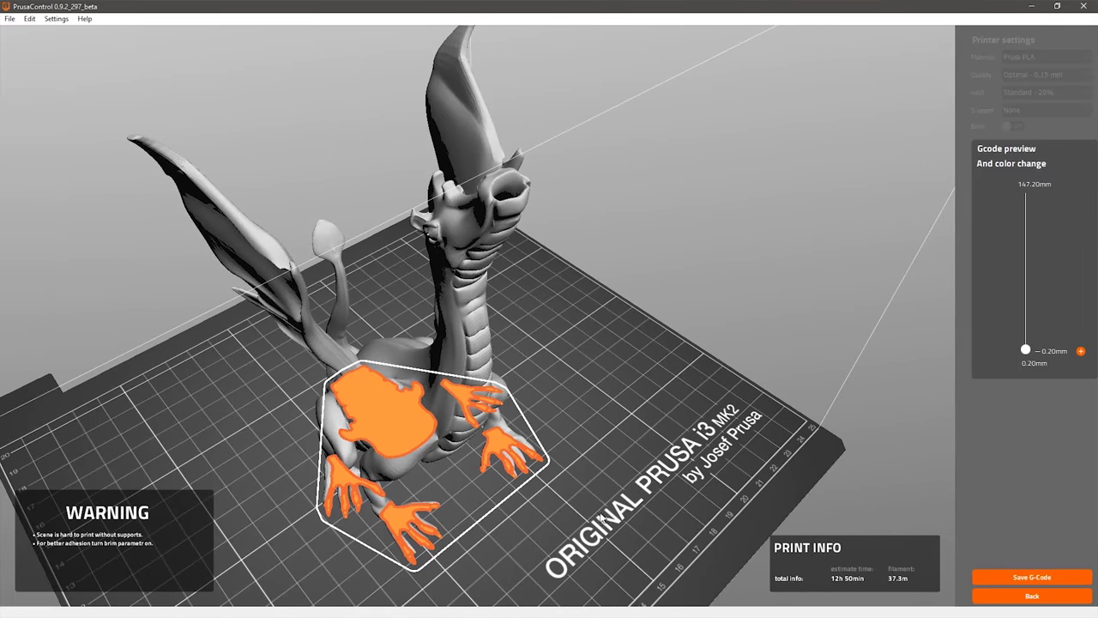
click(1032, 595)
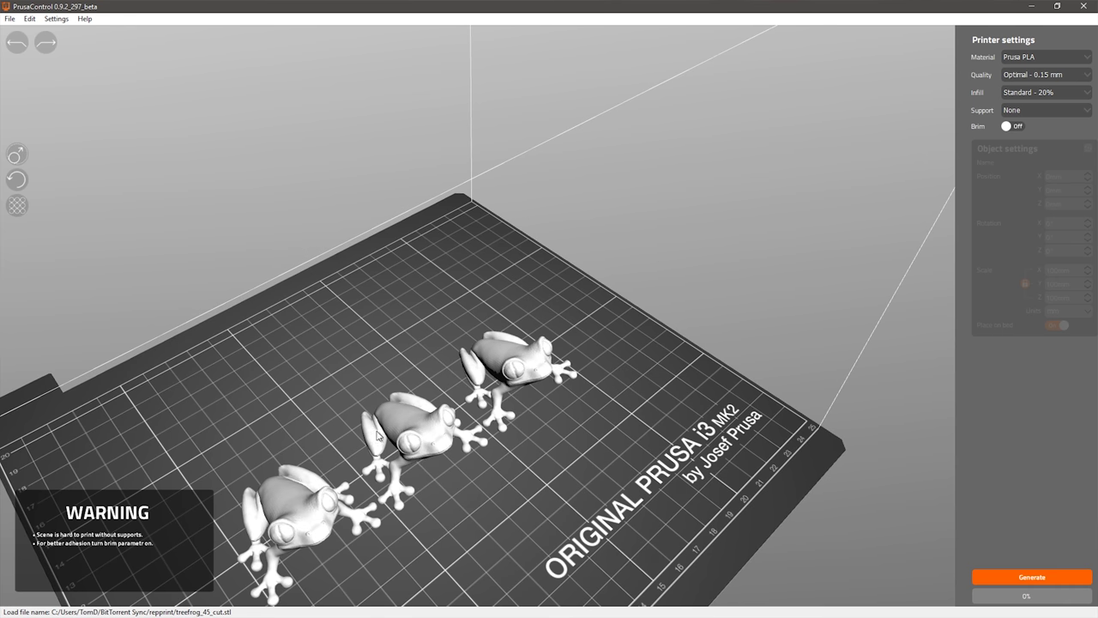
Orbit the view to a top-down angle over the three tree frogs
drag(518, 498, 432, 315)
drag(466, 370, 560, 353)
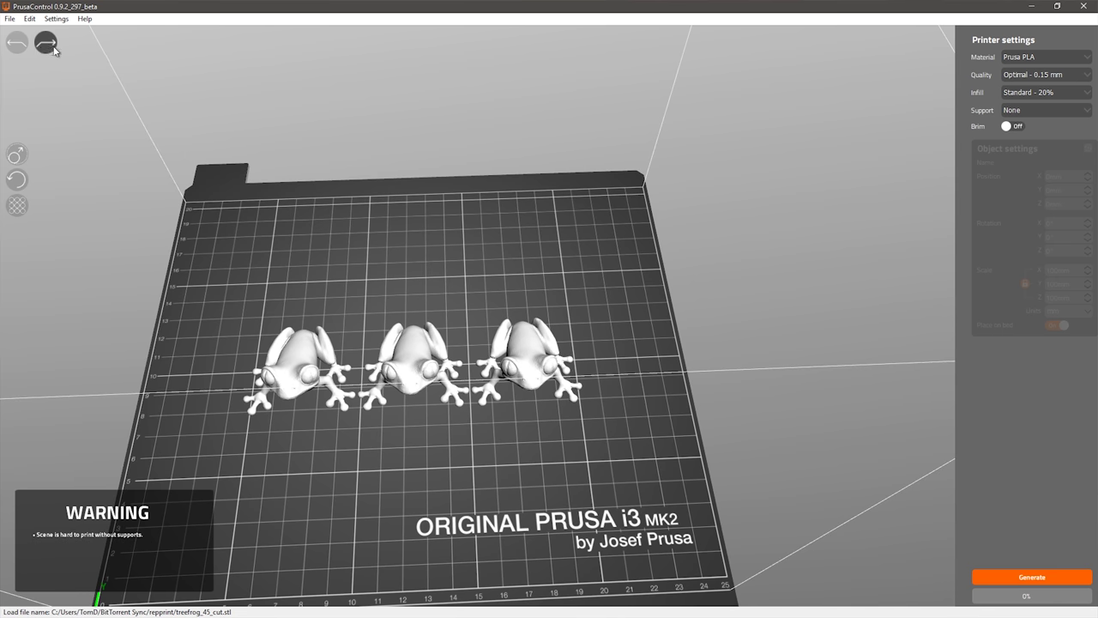
Check the File menu without importing anything, then tilt the camera lower over the frogs
click(10, 19)
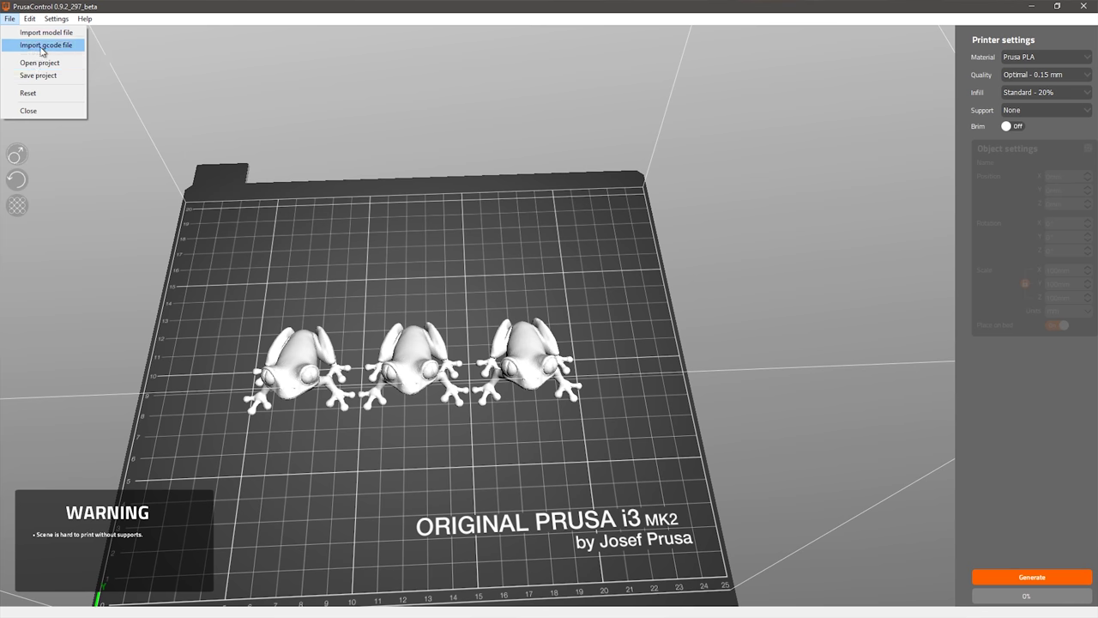
click(546, 468)
right_drag(456, 519, 471, 463)
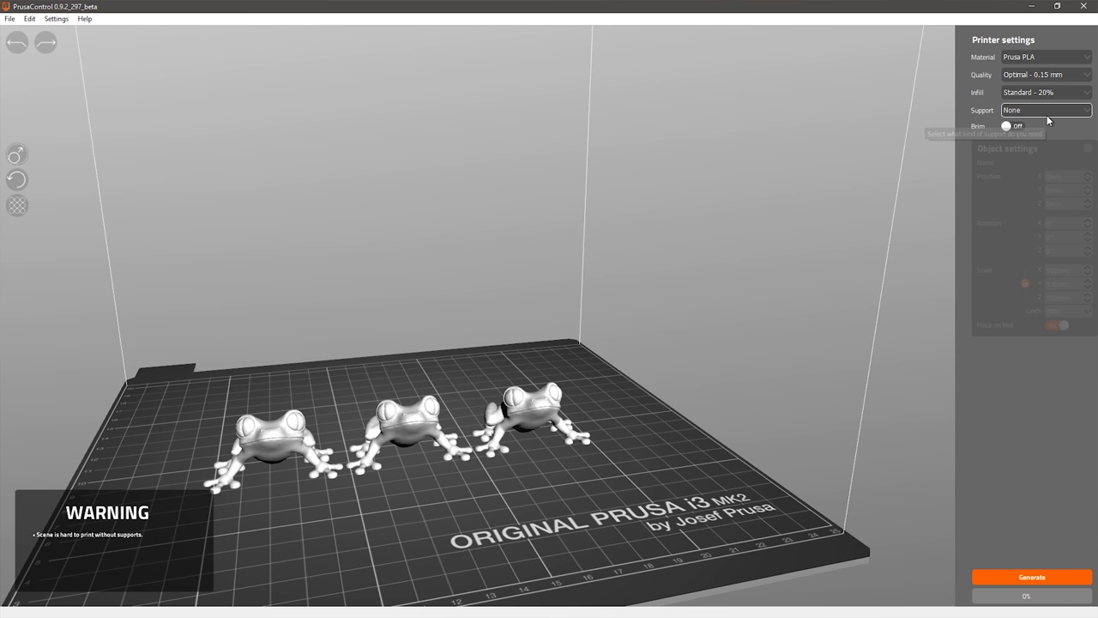
Select the middle tree frog and review its material and quality, keeping Prusa PLA and Optimal - 0.15 mm
right_drag(386, 334, 410, 397)
click(410, 397)
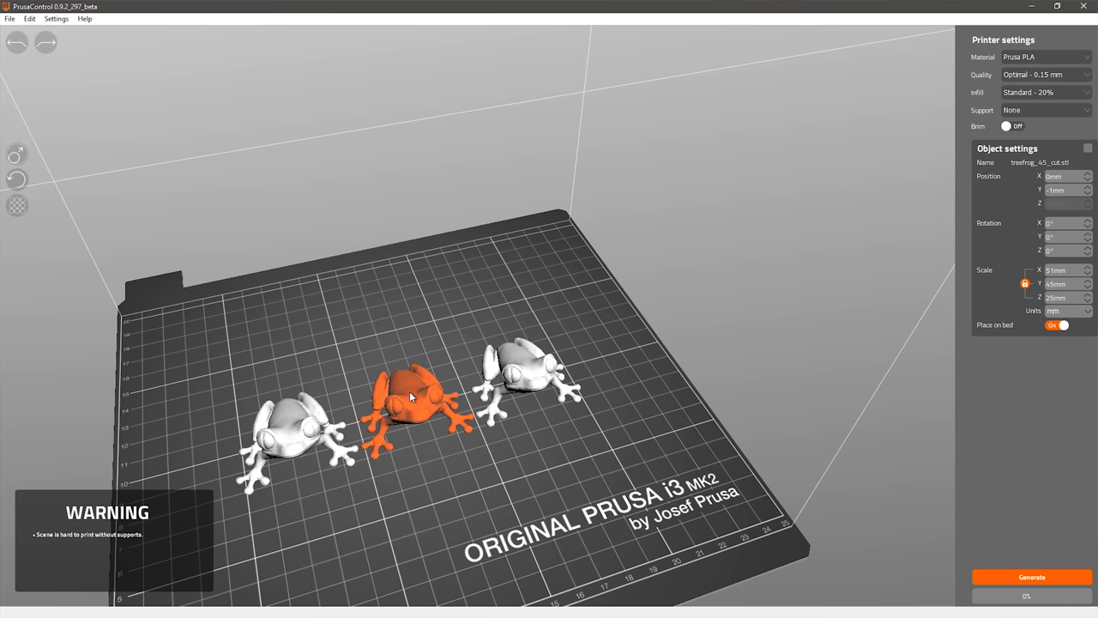
click(1064, 62)
click(1058, 60)
click(1051, 74)
click(1051, 75)
Review the printer options in PrusaControl settings, keeping Original Prusa i3 MK2 and the 0.4mm nozzle
click(56, 18)
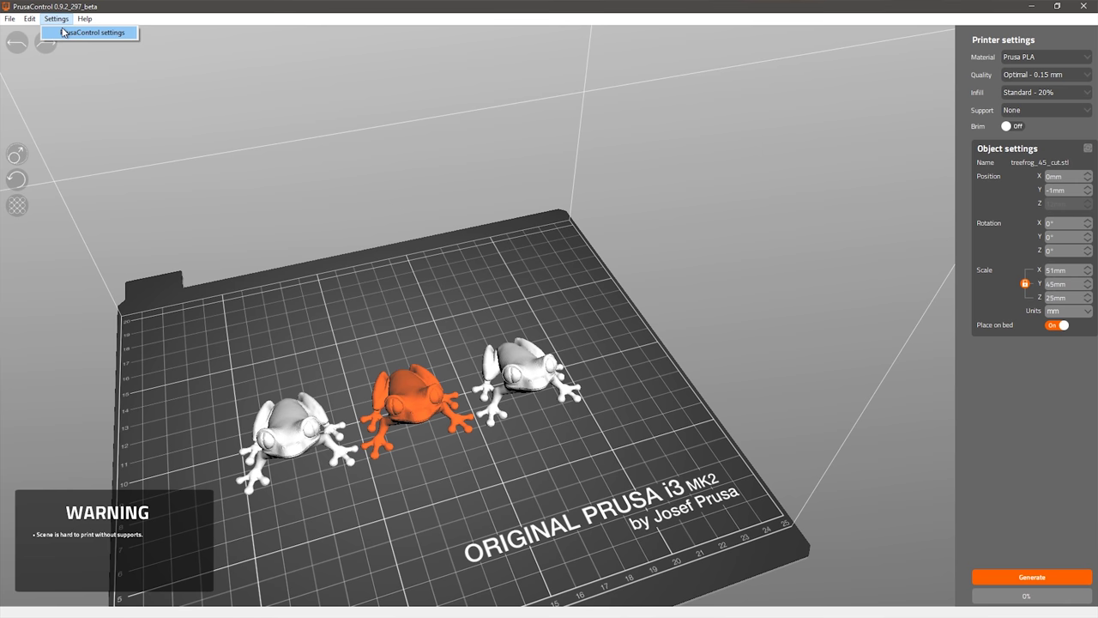
click(64, 32)
click(558, 288)
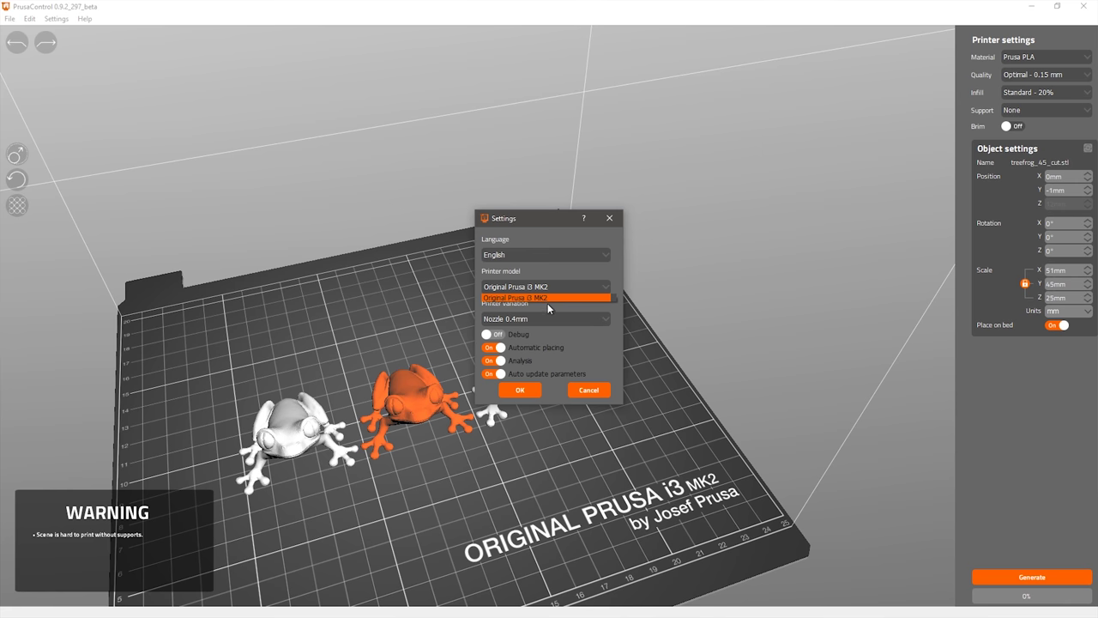
click(568, 237)
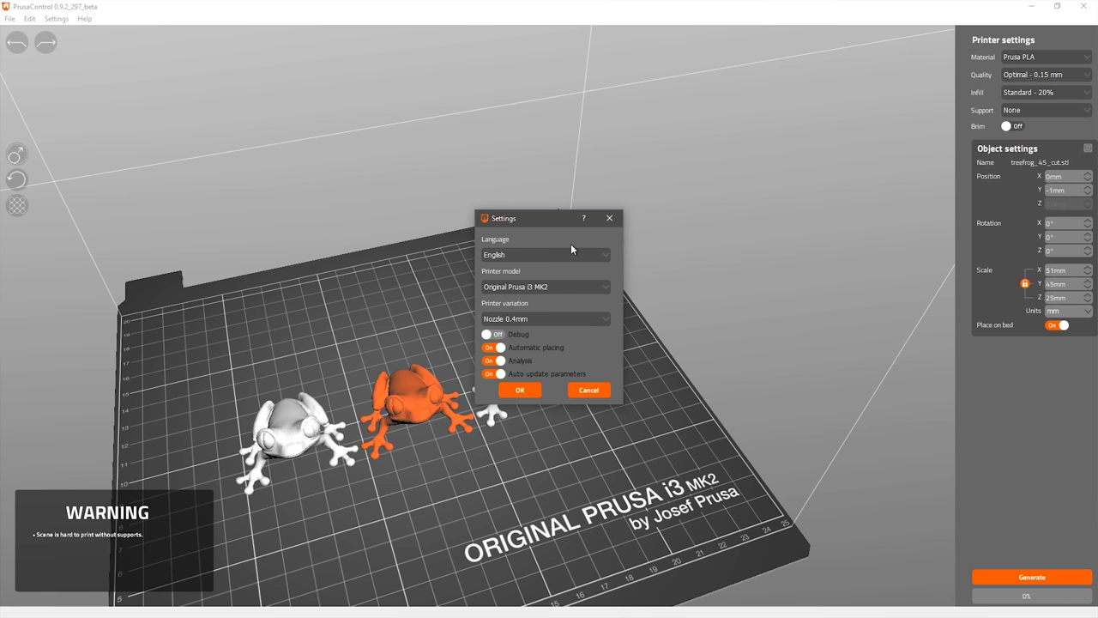
click(533, 317)
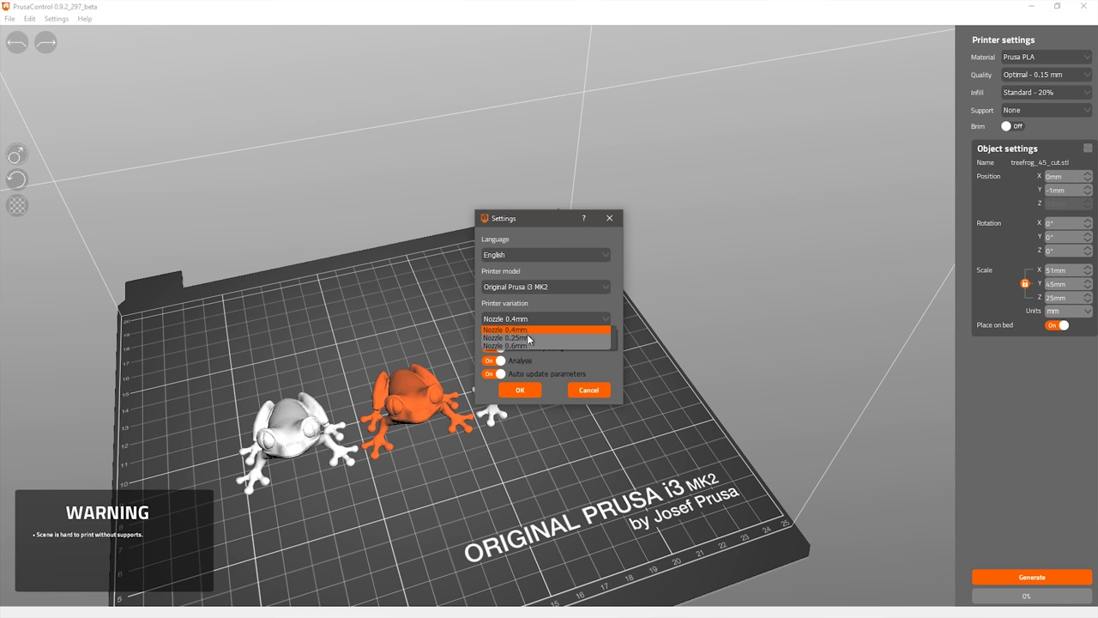
click(559, 297)
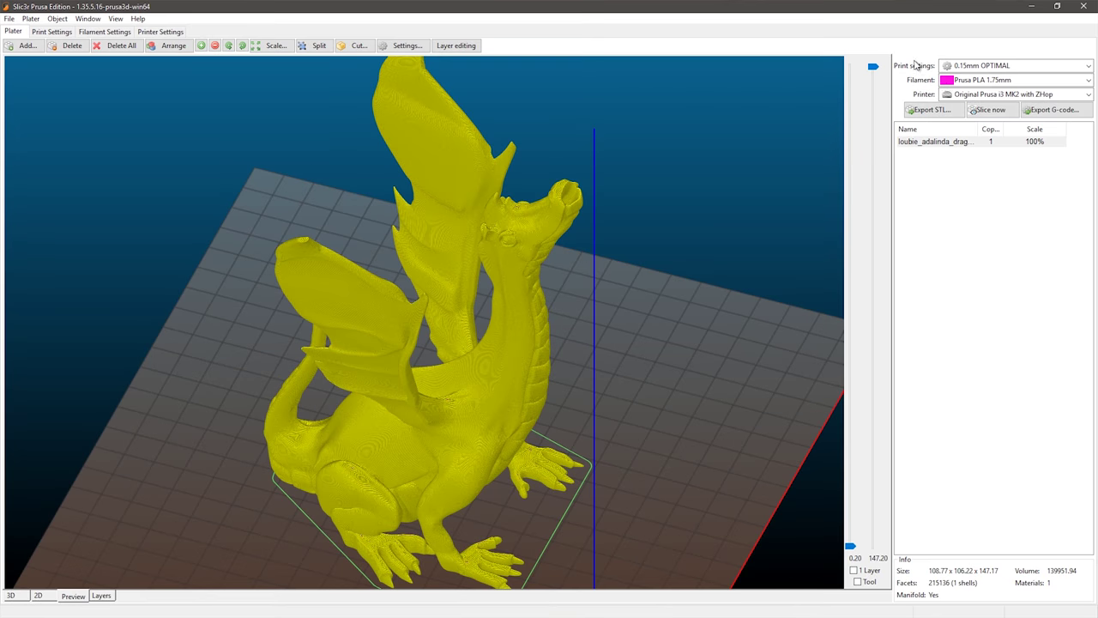
Set the dragon's filament to tDAS PETG in Slic3r, then restore its window and return to PrusaControl
click(980, 79)
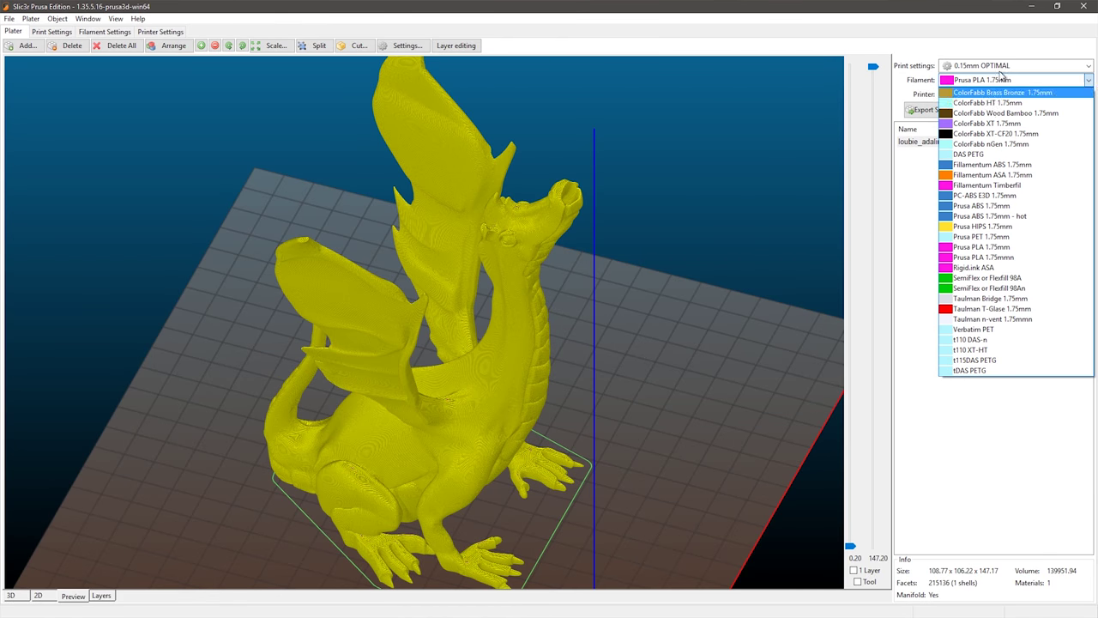
click(991, 370)
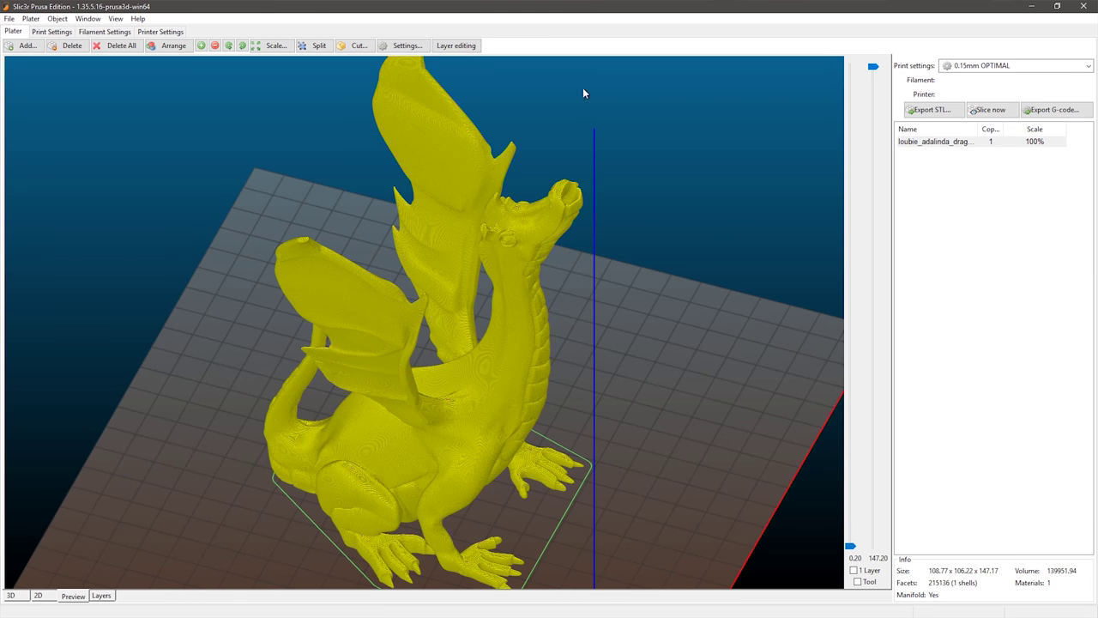
click(11, 19)
click(1051, 7)
click(984, 17)
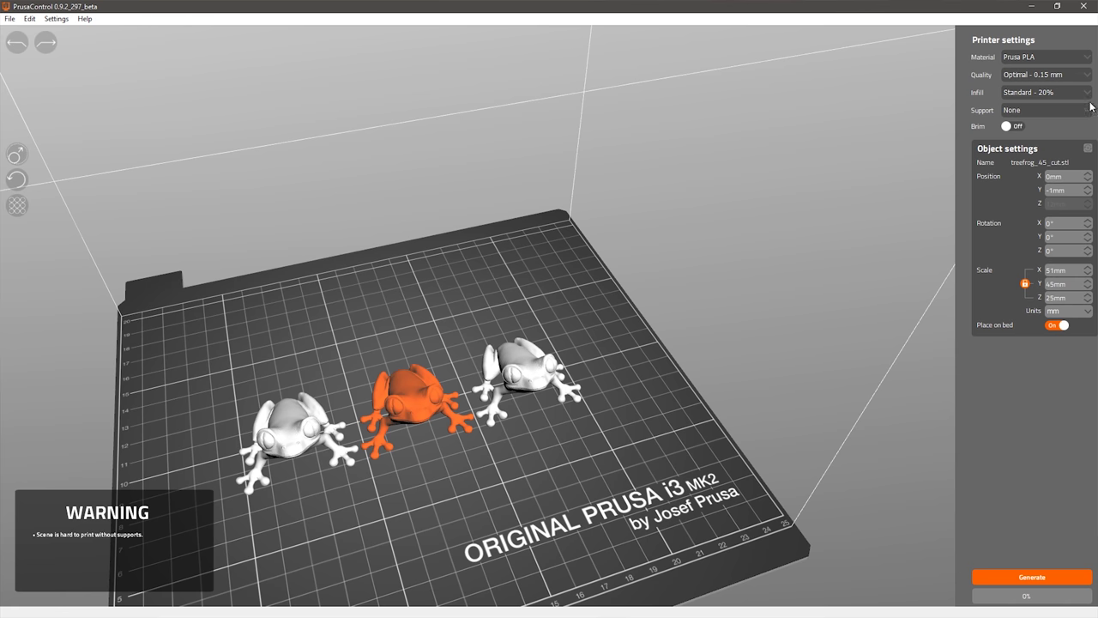
key(alt+Tab)
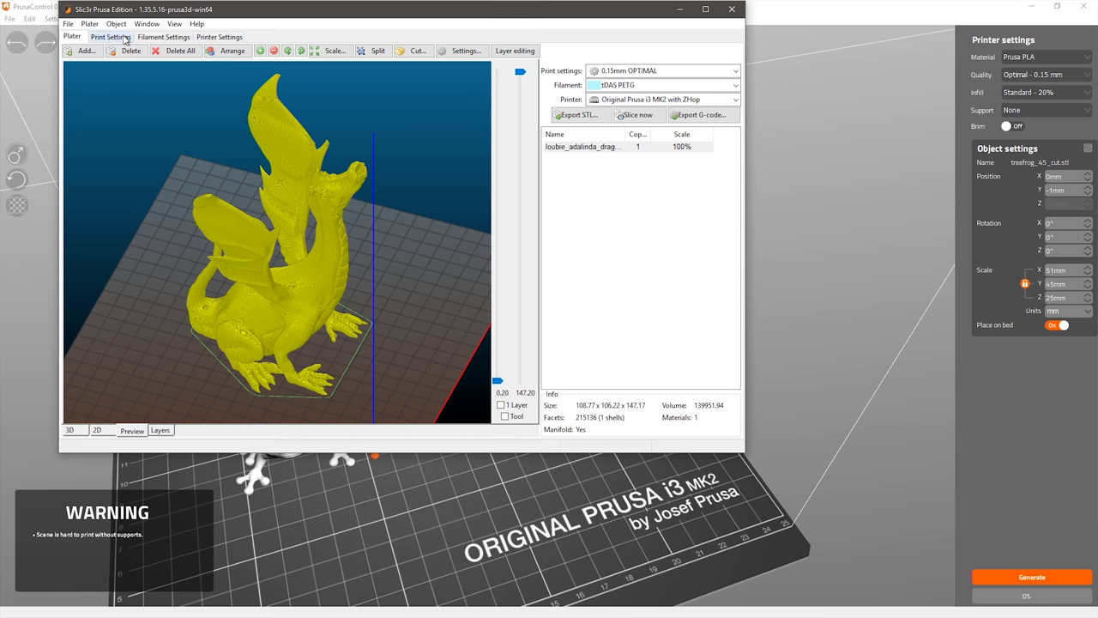
click(120, 38)
click(84, 78)
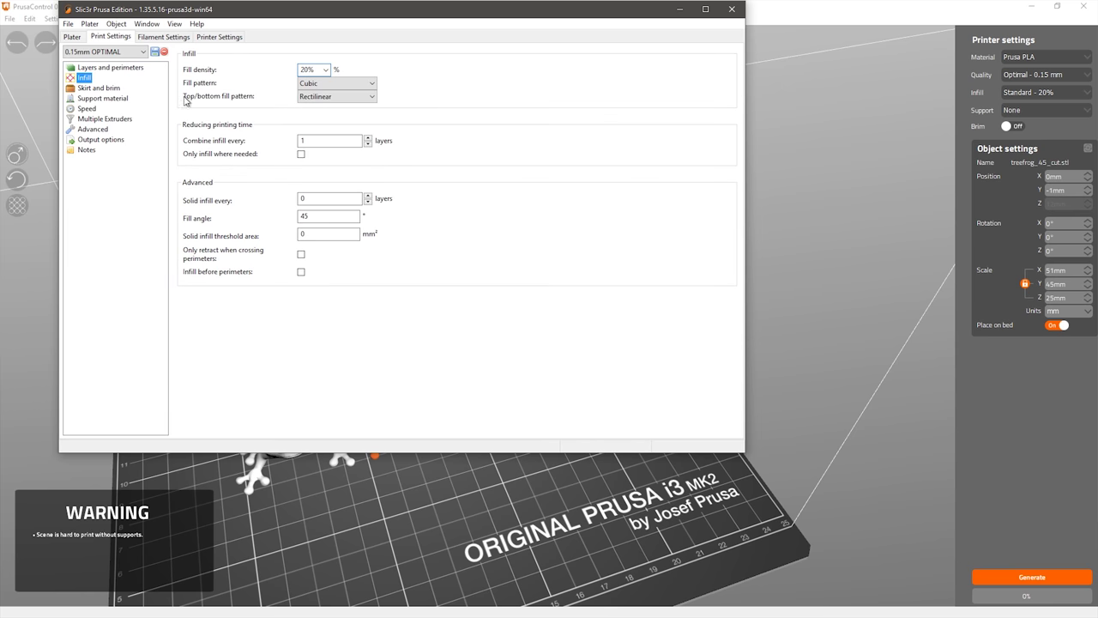
click(320, 69)
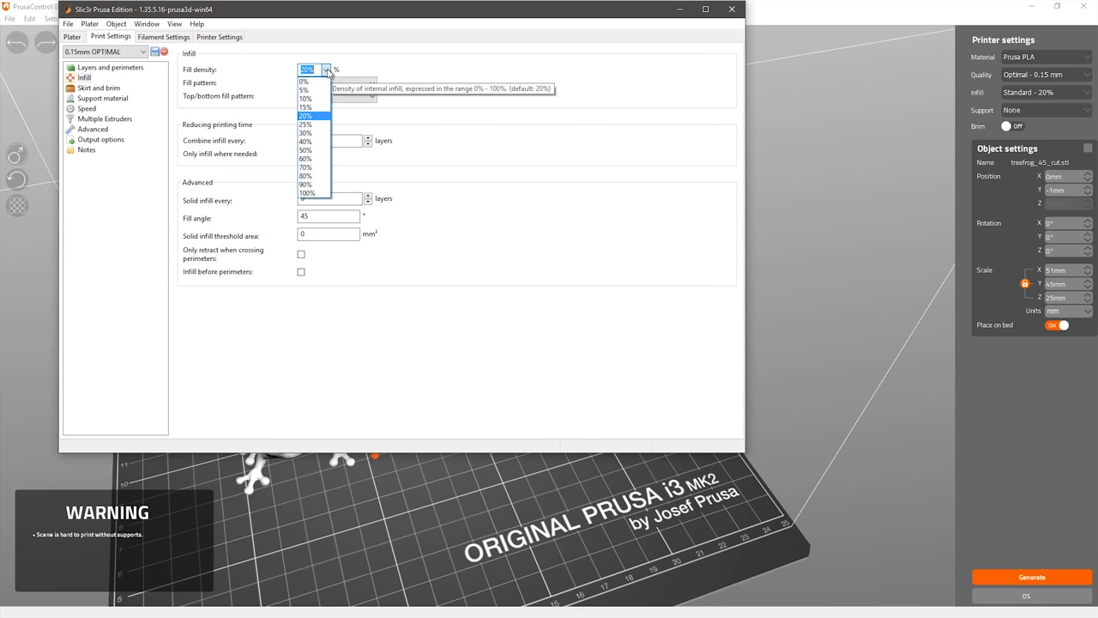
click(898, 7)
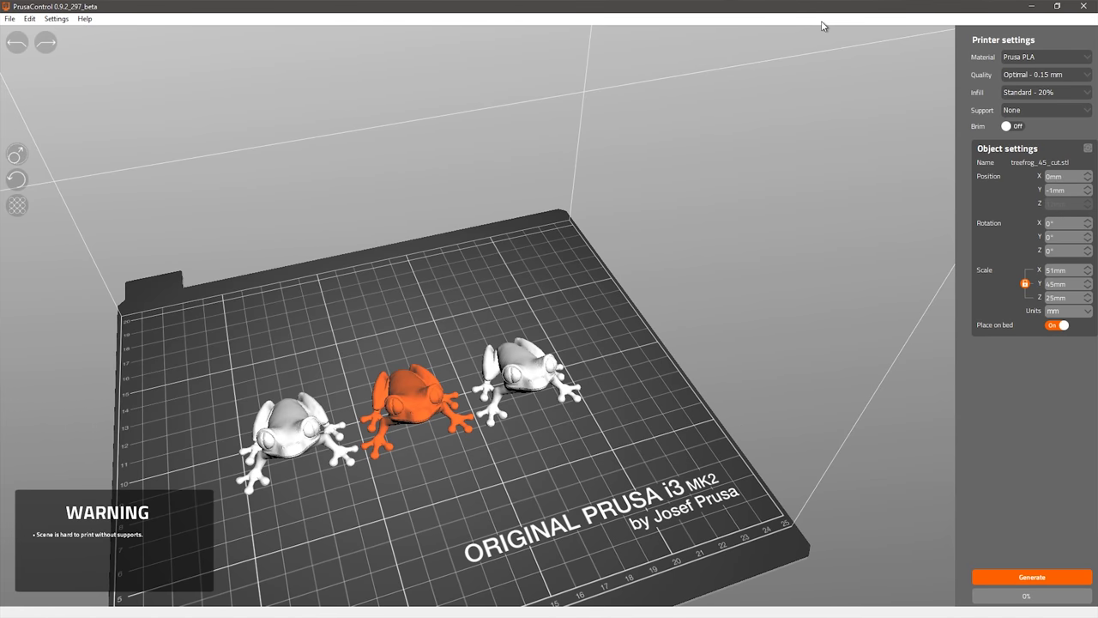
key(alt+Tab)
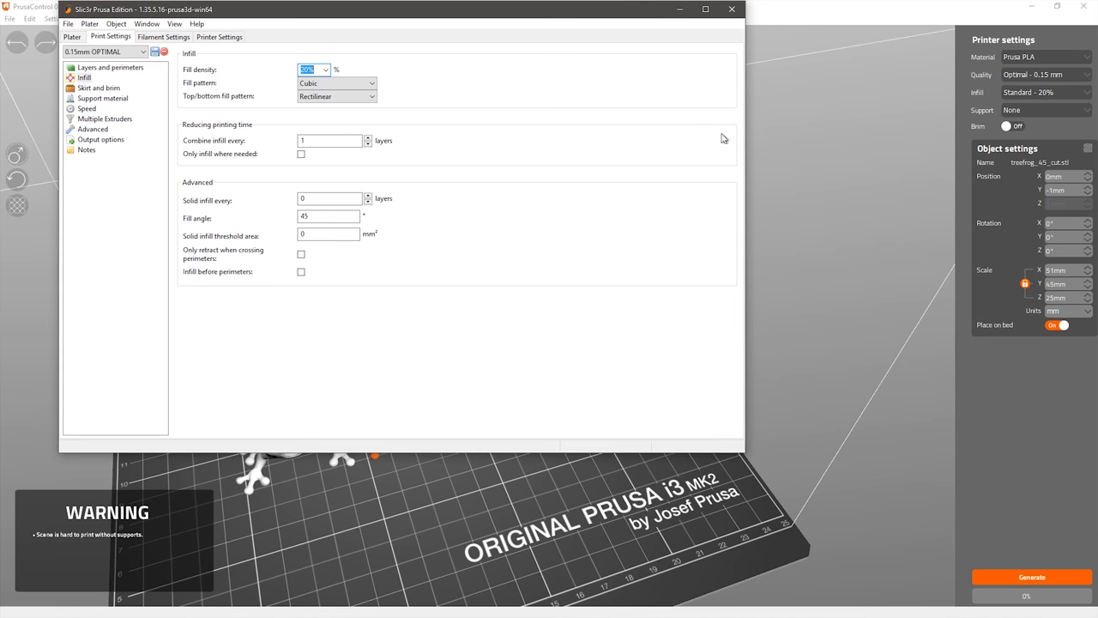
click(72, 37)
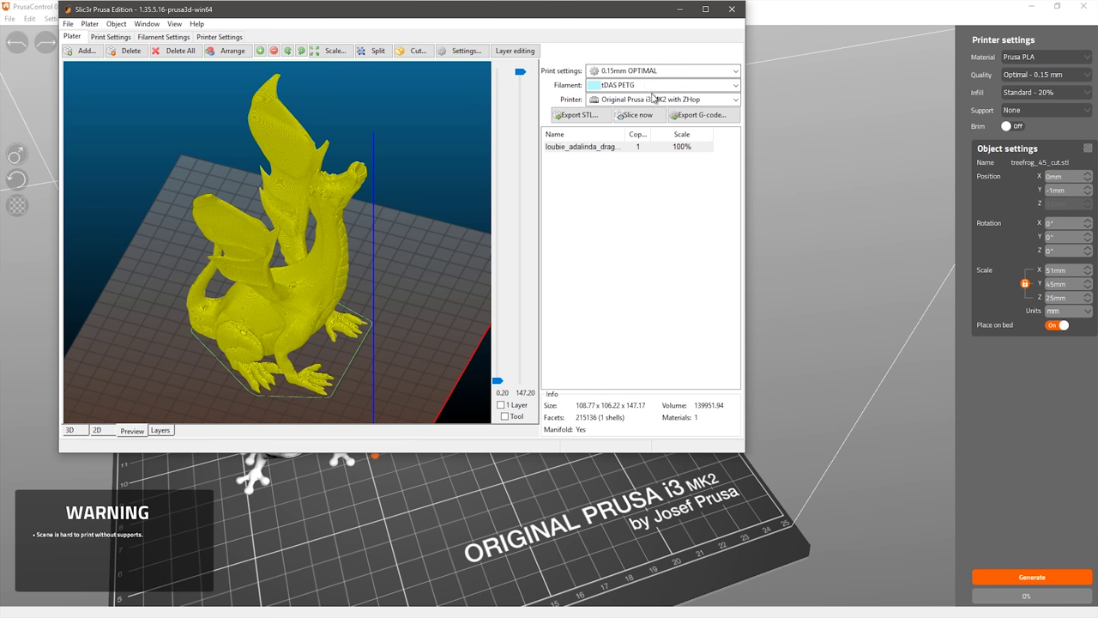
click(978, 8)
click(1046, 93)
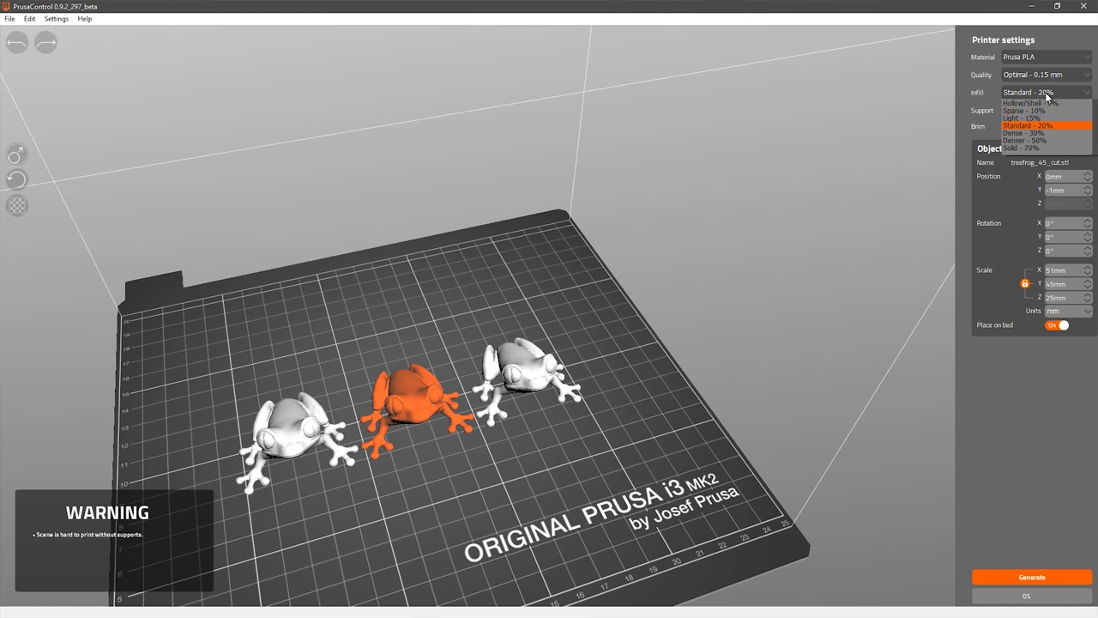
click(1078, 396)
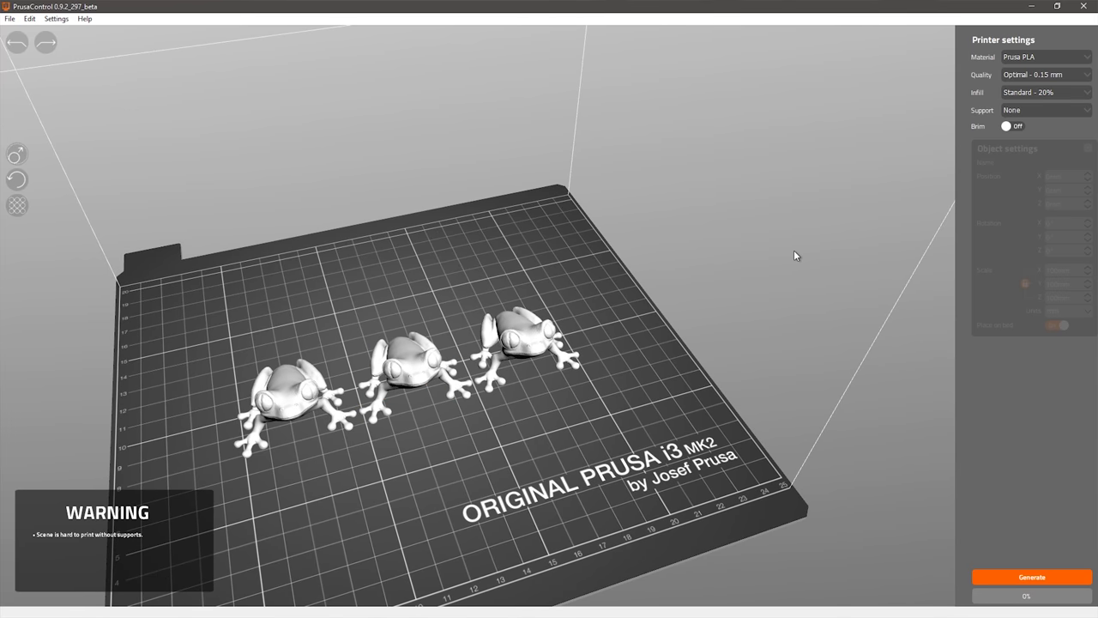
Select the middle tree frog and orbit down to a low side angle
click(418, 365)
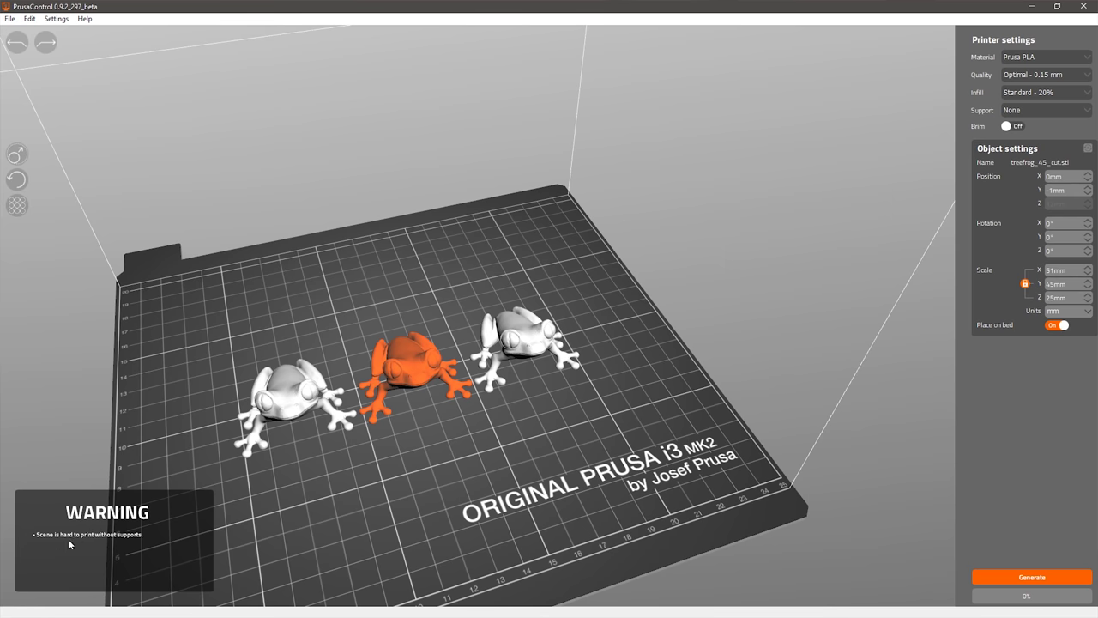
drag(258, 515, 344, 430)
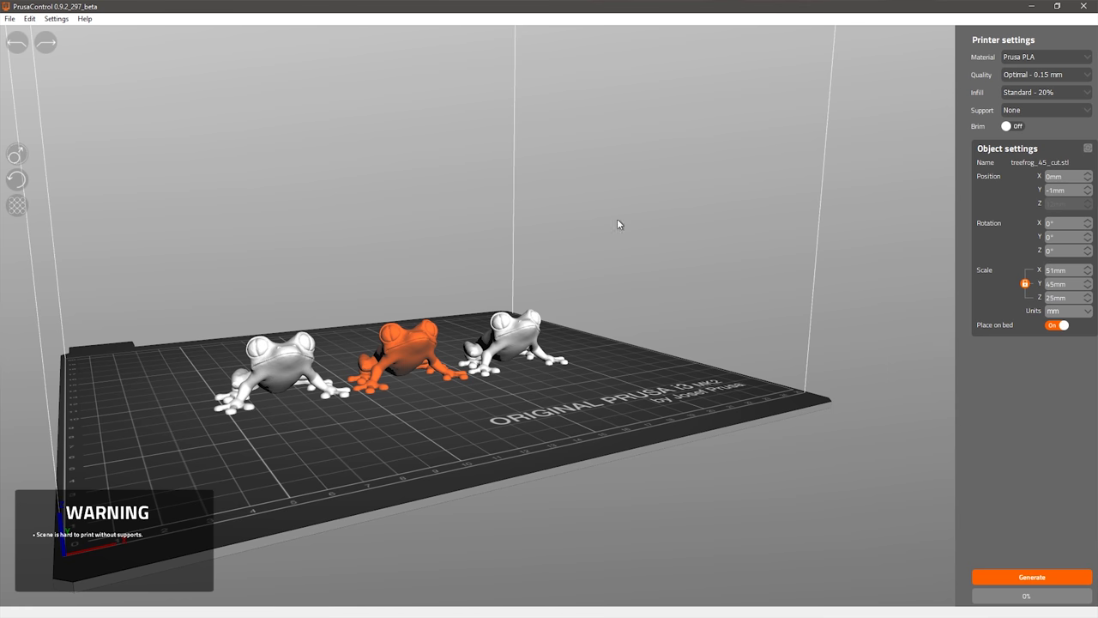
Switch the print material to Prusa PET, then orbit the view around the bed
click(1035, 58)
click(1045, 83)
drag(408, 246, 241, 466)
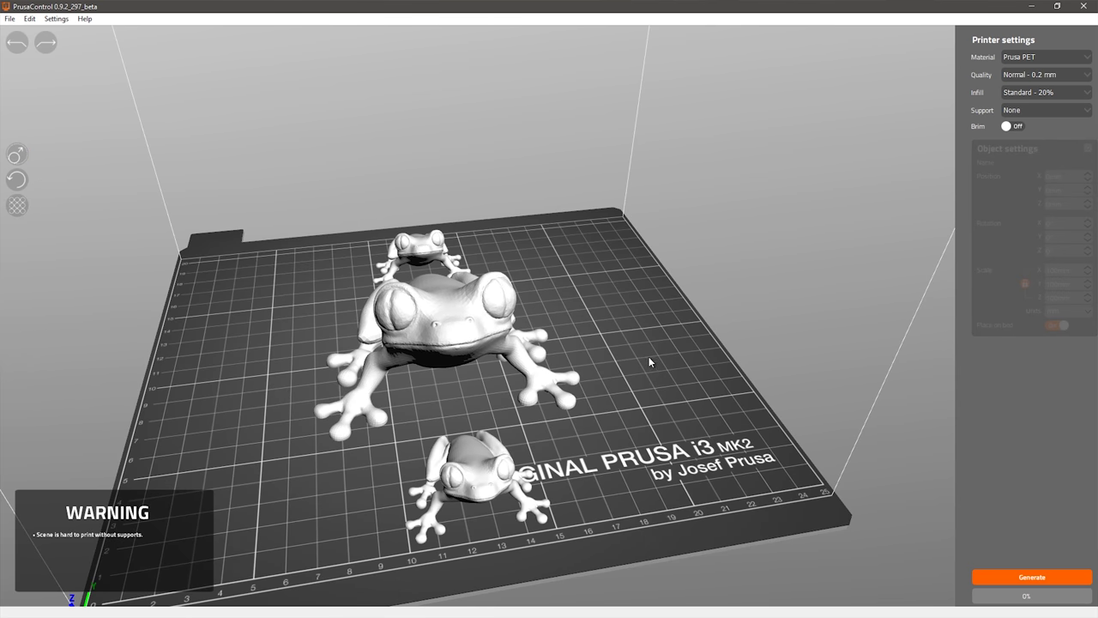
right_drag(649, 362, 627, 358)
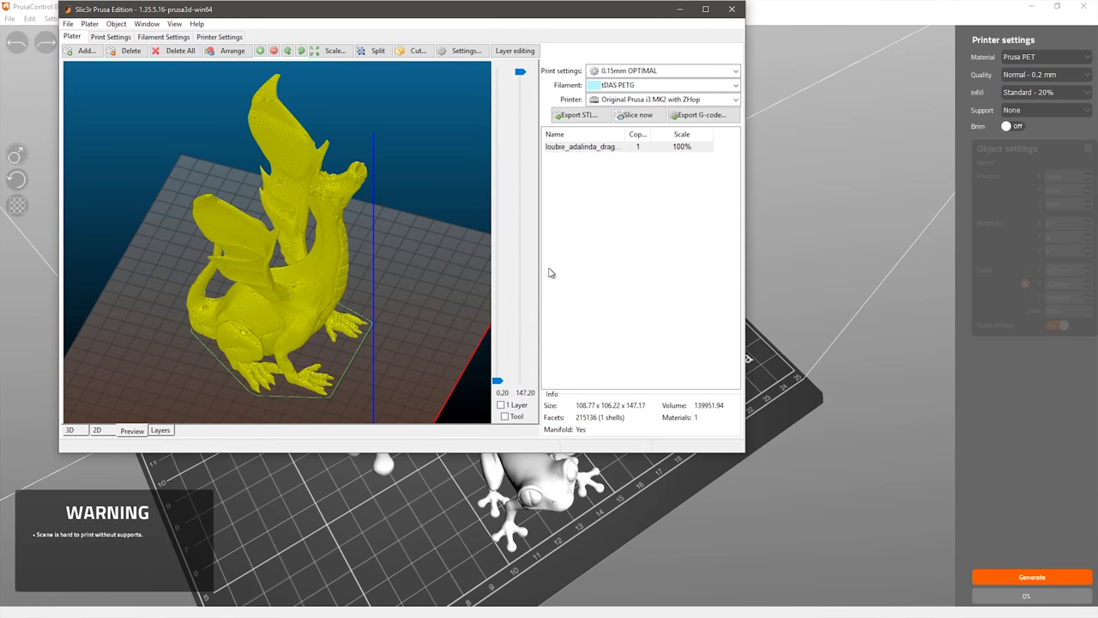
Maximize the Slic3r Prusa Edition window showing the sliced loubie_adalinda_dragon
double_click(244, 10)
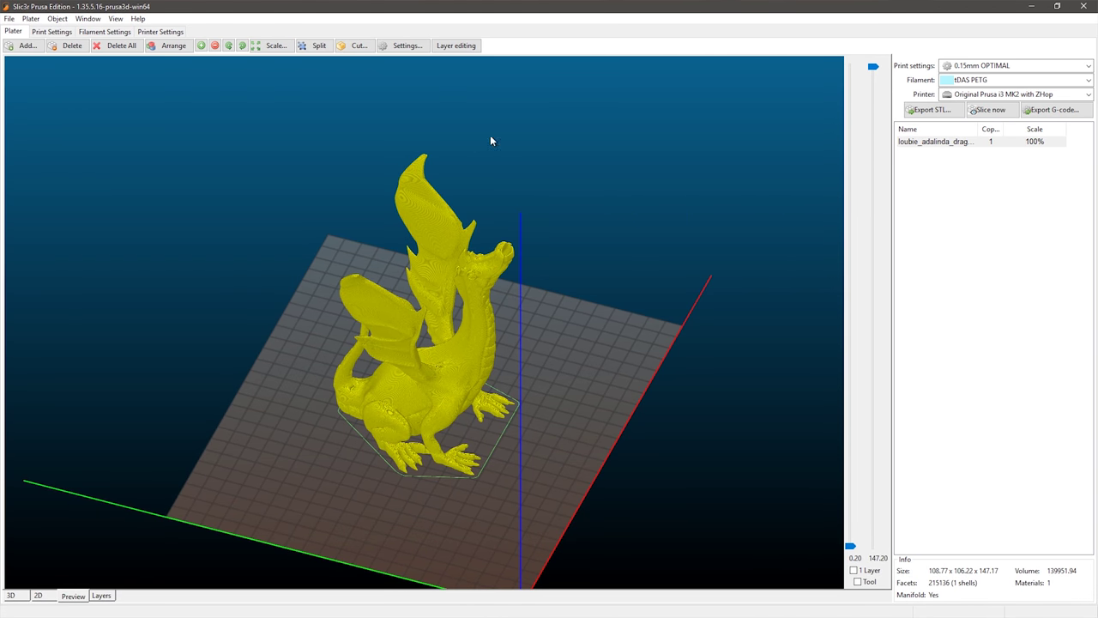